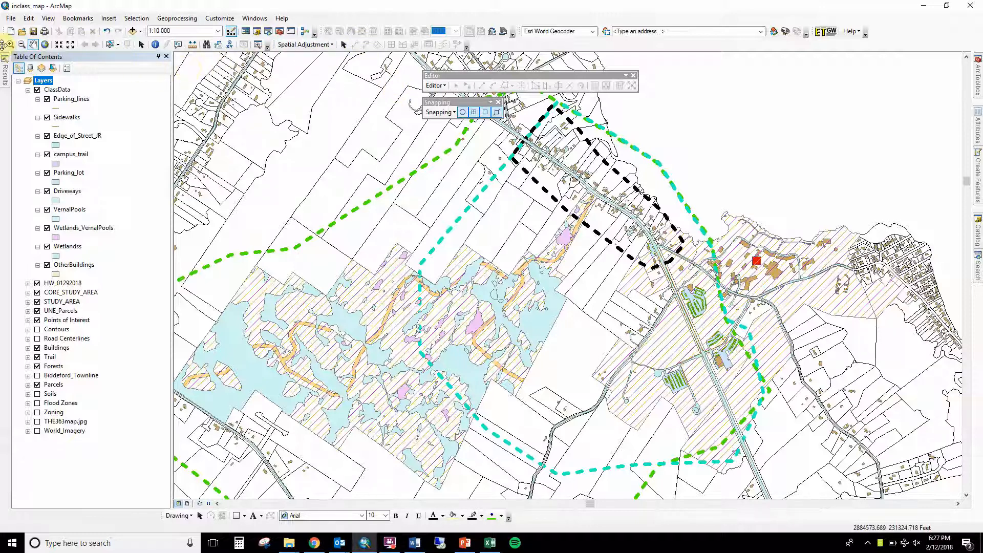
# Float the Tools toolbar over the map and select the overlapping HW_01292018, CORE_STUDY_AREA and STUDY_AREA features inside the black dashed boundary
pyautogui.moveTo(5, 45); pyautogui.dragTo(249, 143)
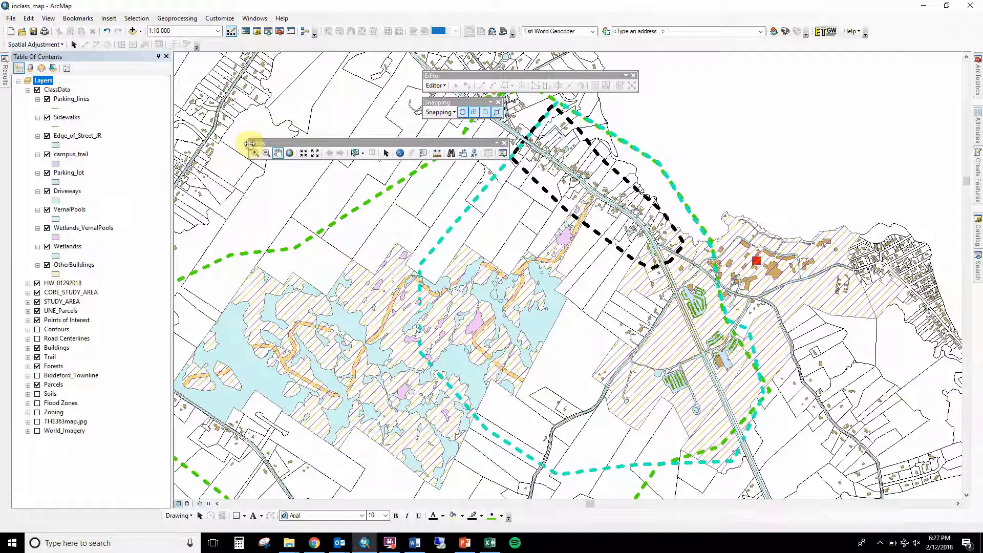
pyautogui.click(357, 153)
pyautogui.click(403, 224)
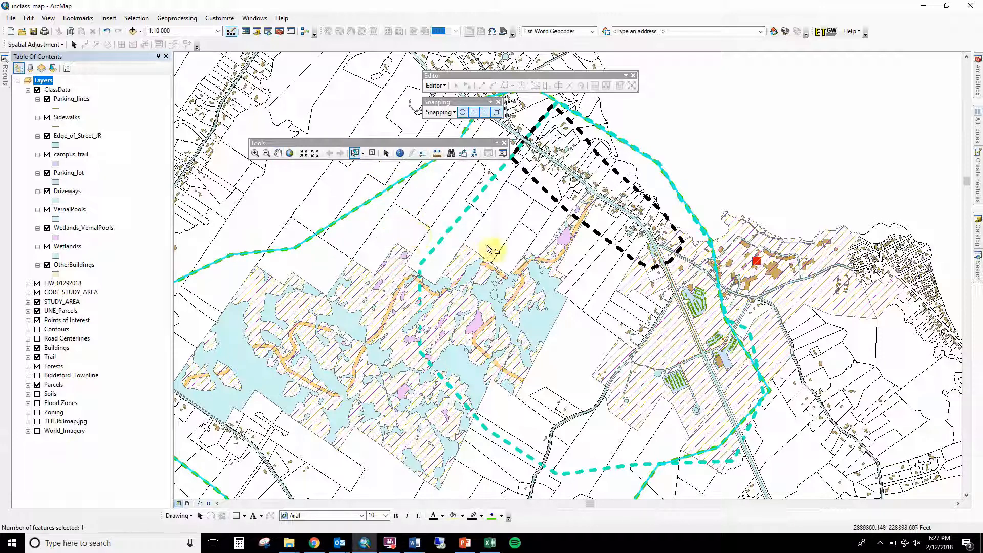
pyautogui.click(599, 170)
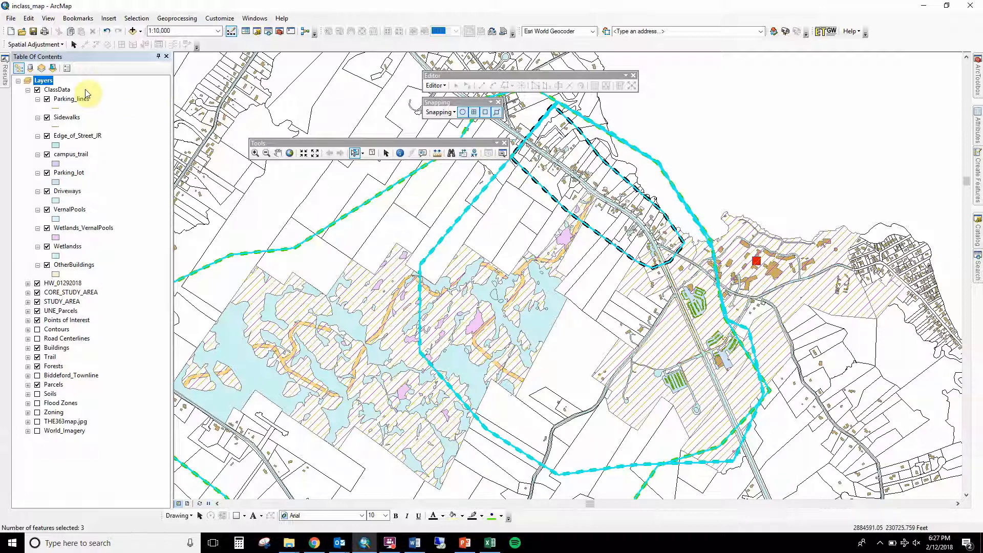
# List the layers by selection with the Selected group collapsed, and make Parcels selectable and Driveways not selectable
pyautogui.click(53, 68)
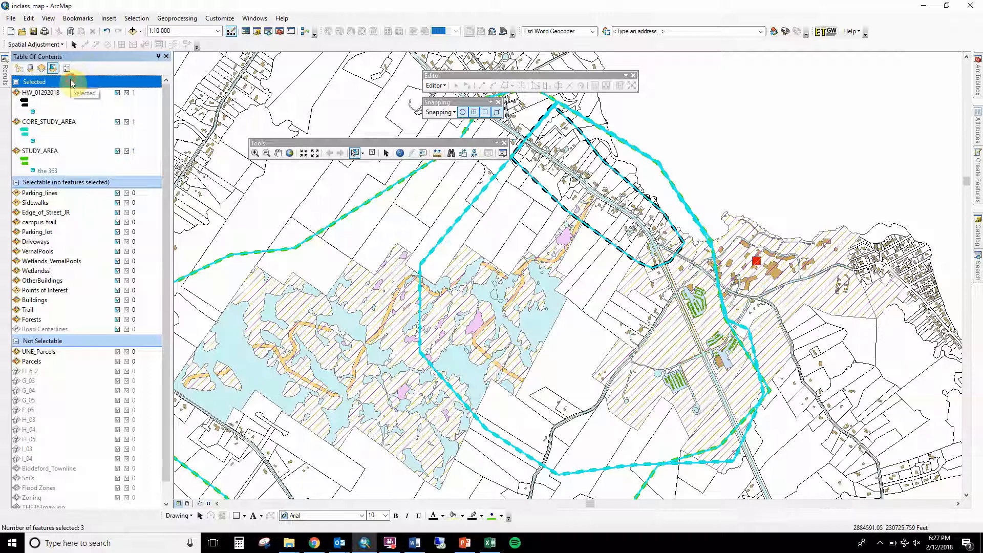
pyautogui.click(17, 82)
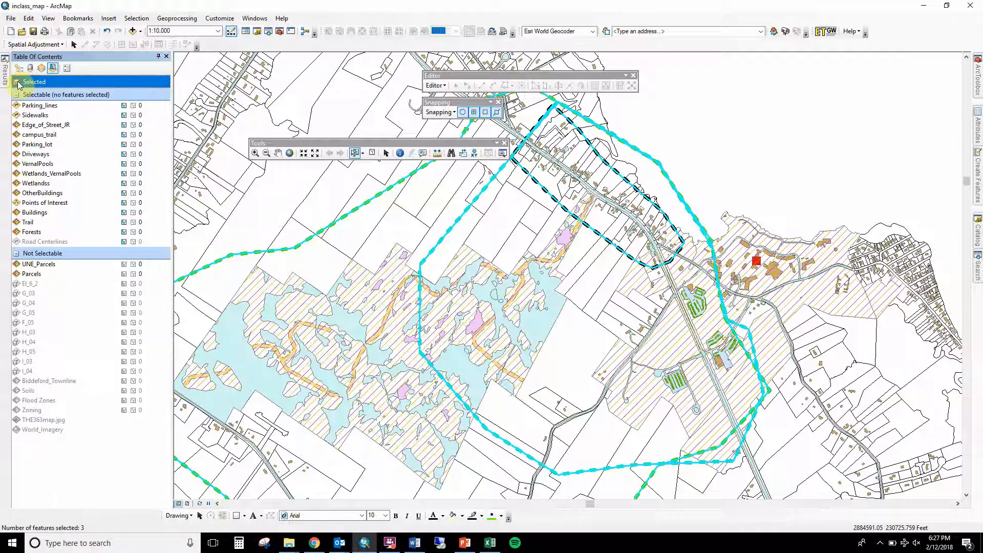
pyautogui.click(44, 95)
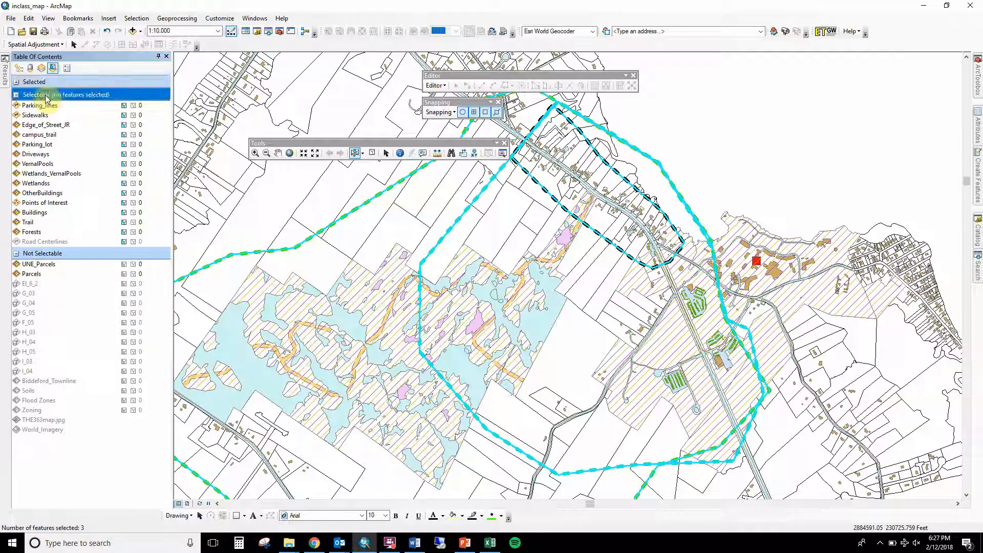
pyautogui.click(54, 253)
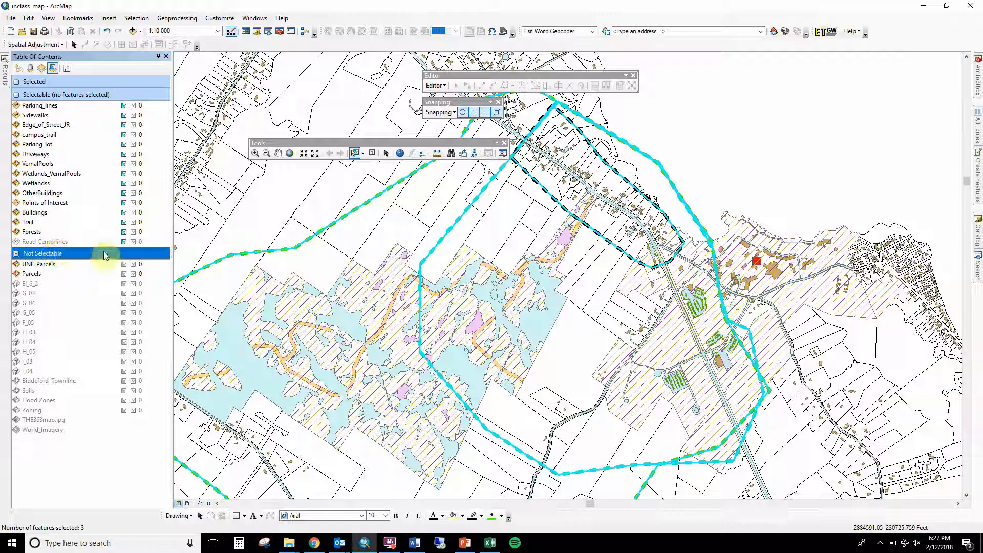
pyautogui.click(123, 275)
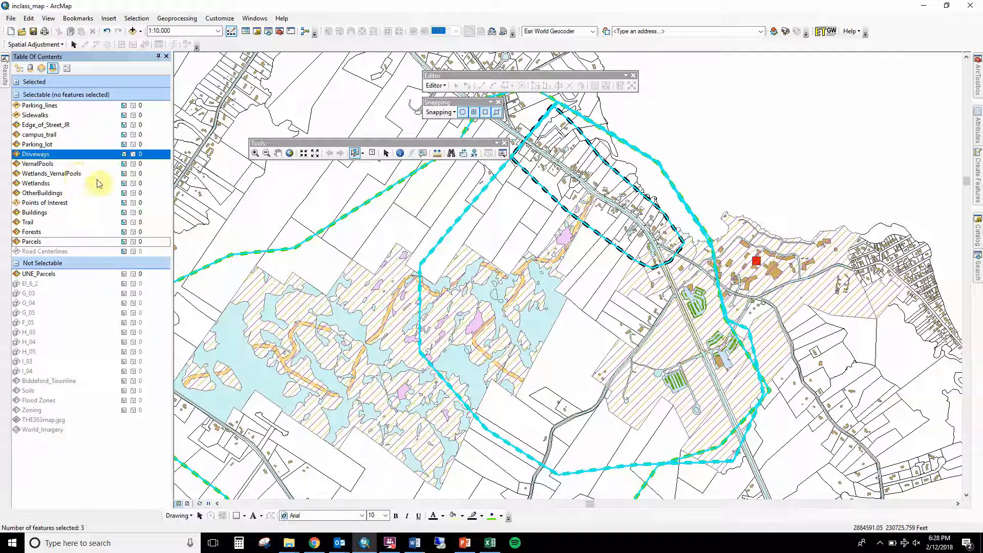
pyautogui.click(123, 154)
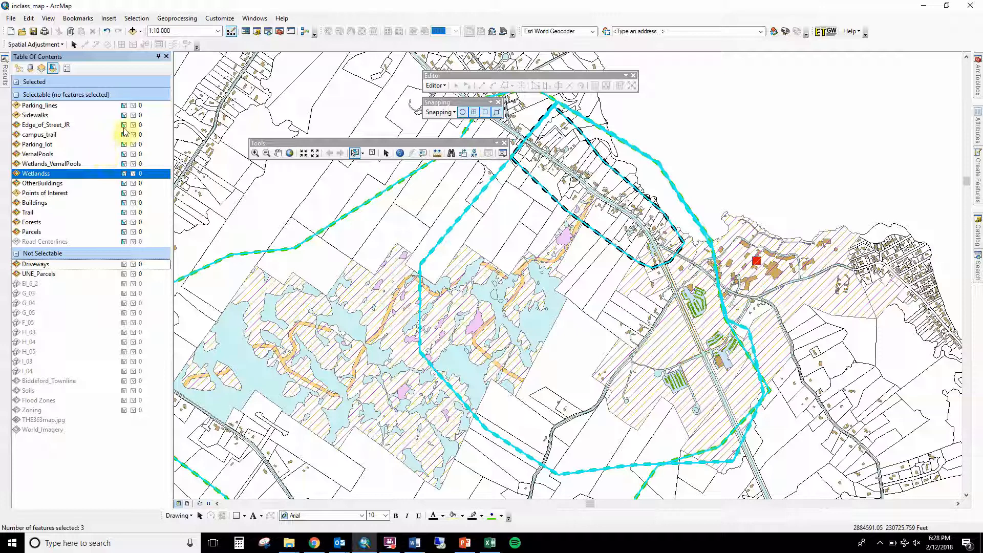
# Use Select by Rectangle to select the large water parcel northeast of the core study area
pyautogui.click(363, 154)
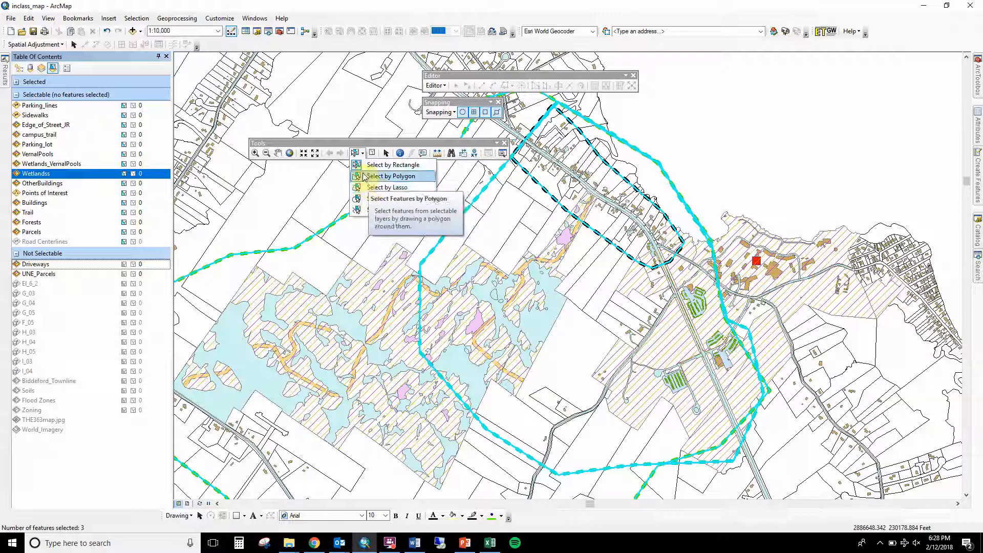
pyautogui.click(363, 154)
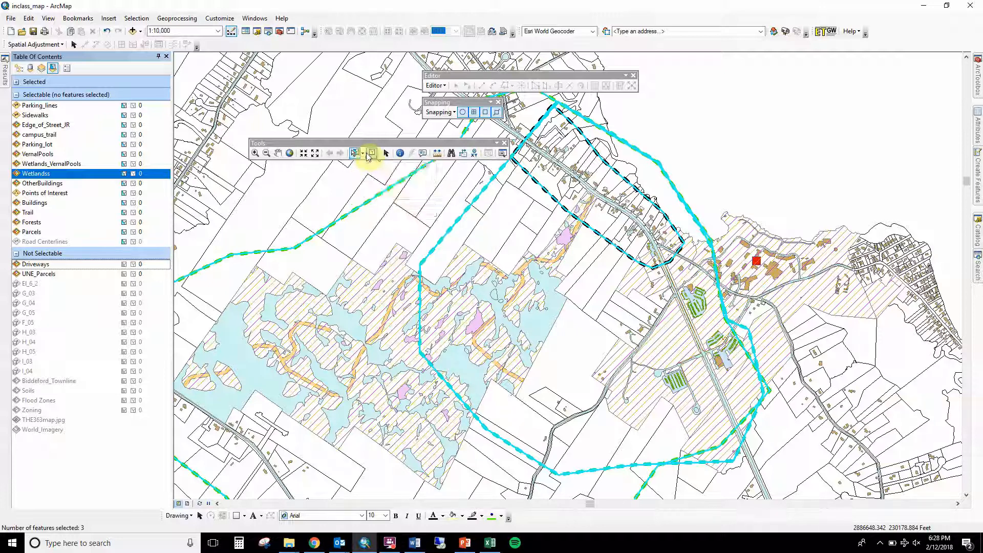
pyautogui.click(363, 154)
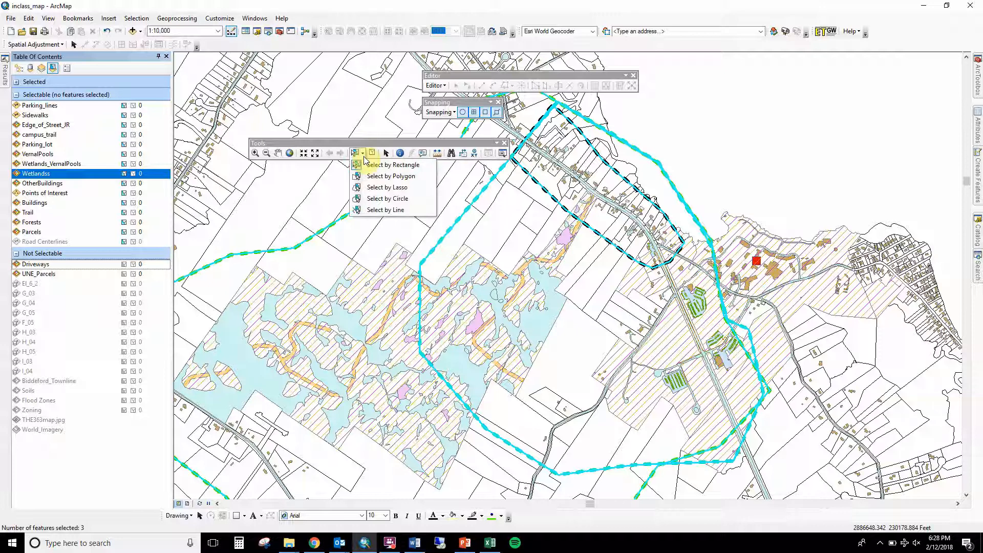
pyautogui.click(367, 164)
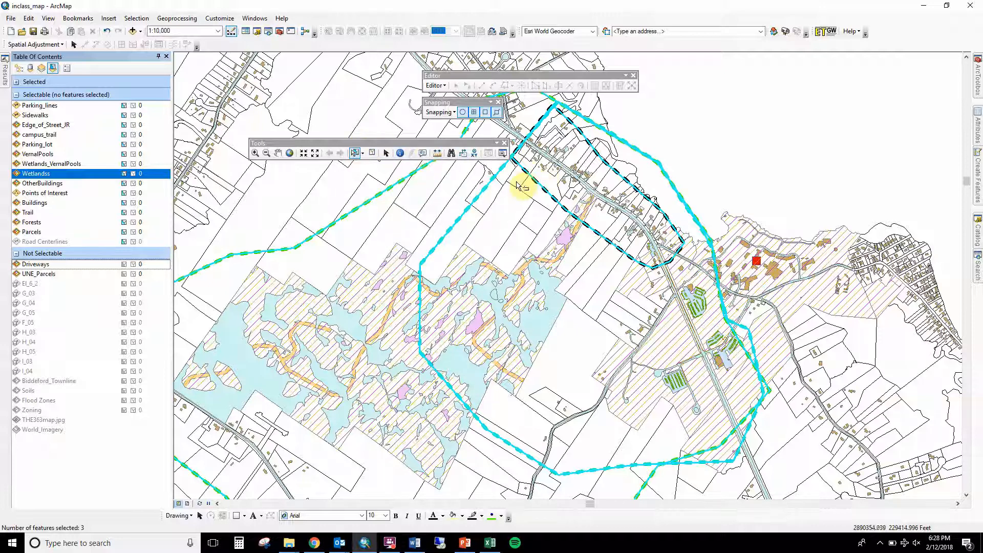
pyautogui.click(675, 154)
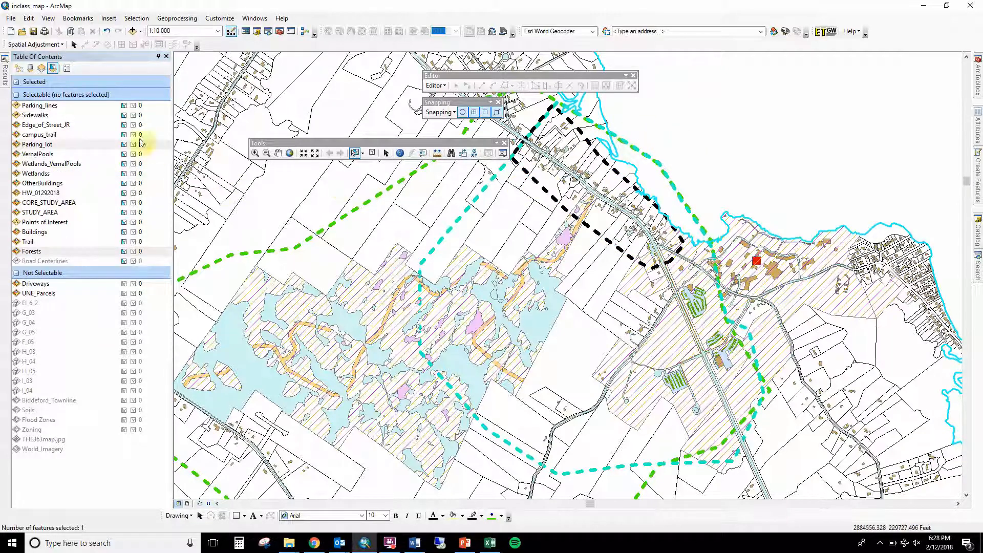
# Make Parcels the only selectable layer and list the layers by selection with the Selected group expanded
pyautogui.click(17, 69)
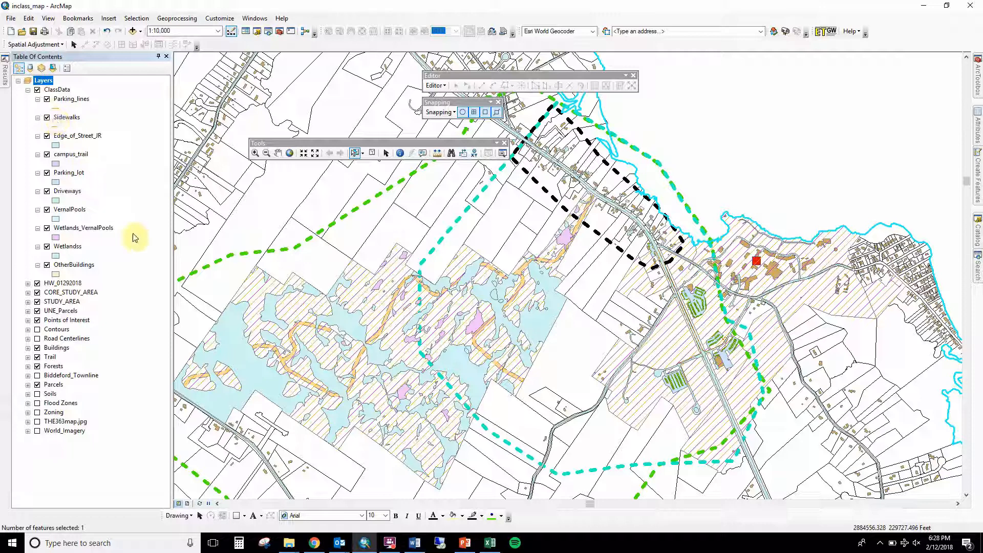
pyautogui.click(52, 68)
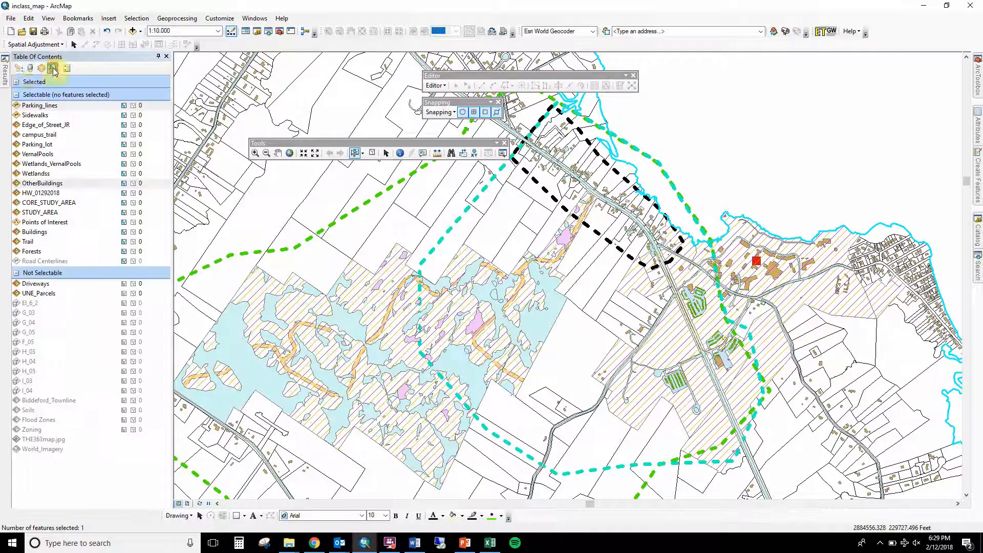
pyautogui.click(19, 69)
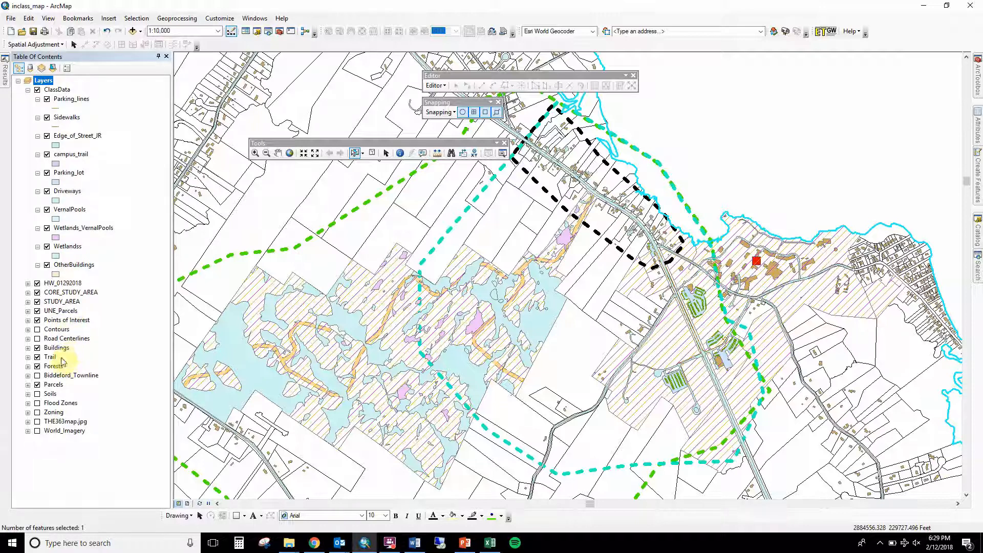
pyautogui.rightClick(56, 385)
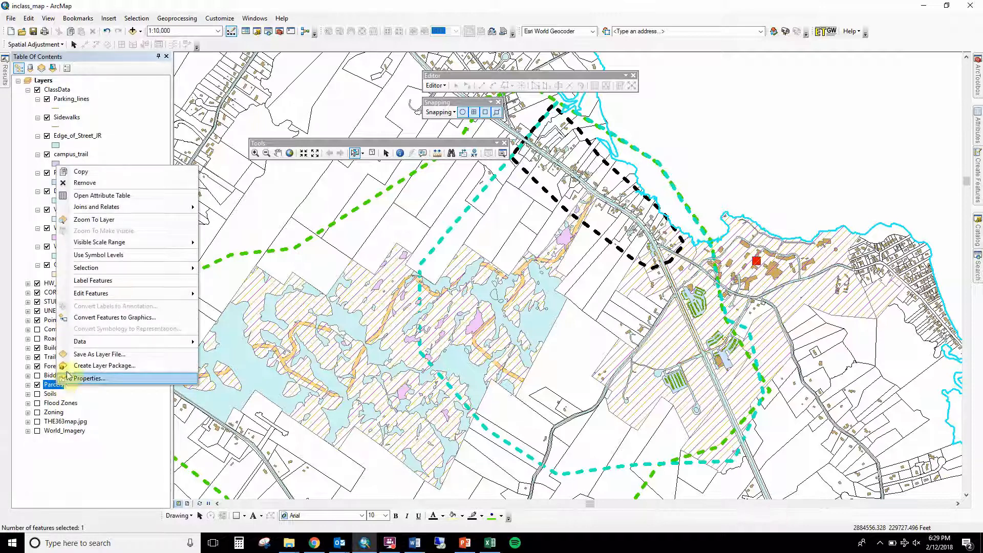
pyautogui.moveTo(123, 267)
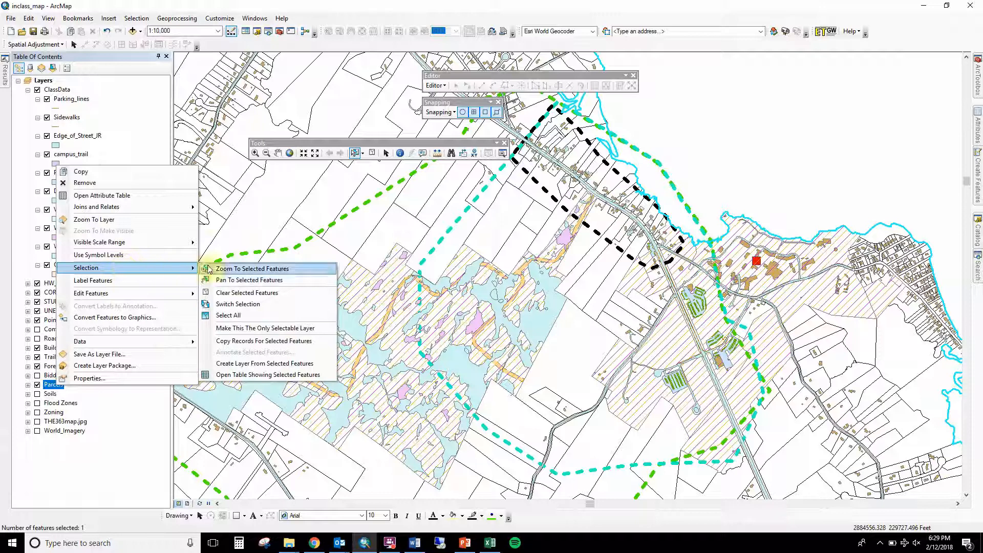
pyautogui.click(238, 328)
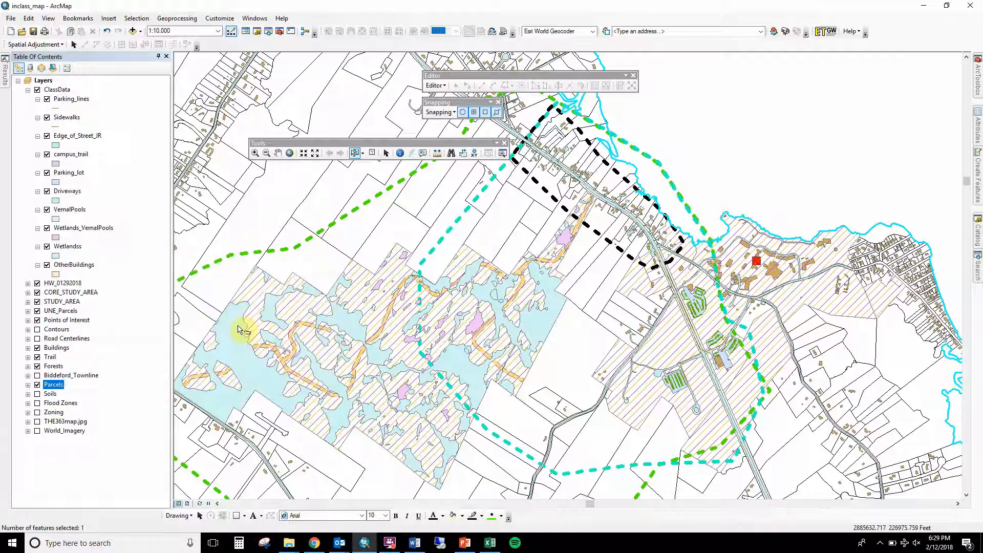
pyautogui.click(52, 68)
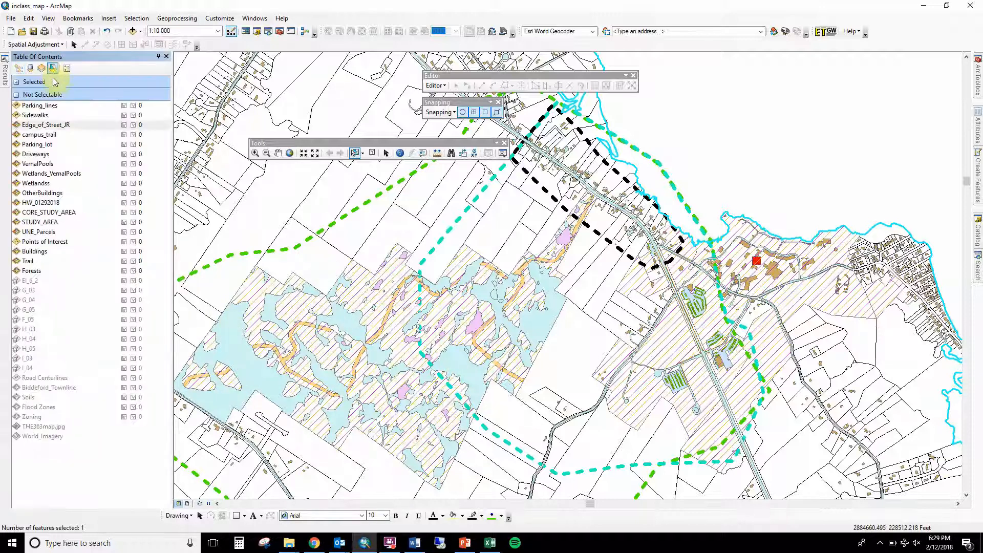
pyautogui.click(16, 82)
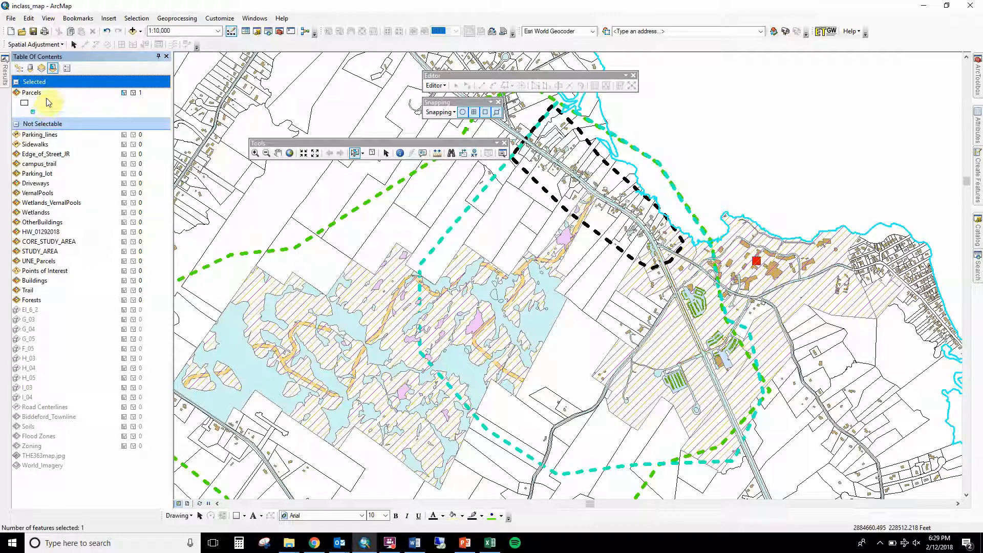
# Select the parcels touched by a rectangle over the eastern wetlands, and replace that selection with the water parcel to the northeast
pyautogui.click(273, 199)
pyautogui.moveTo(414, 272); pyautogui.dragTo(544, 395)
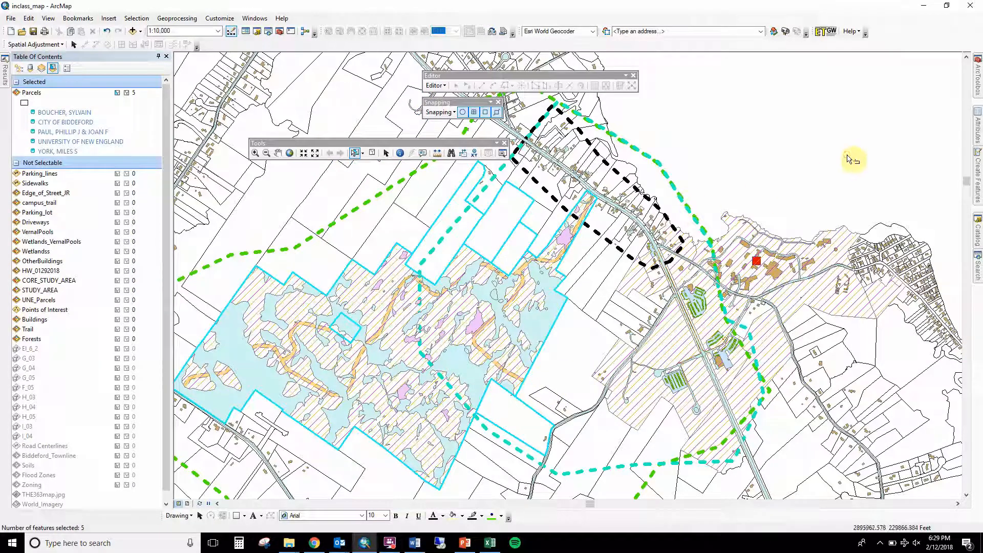
pyautogui.click(870, 138)
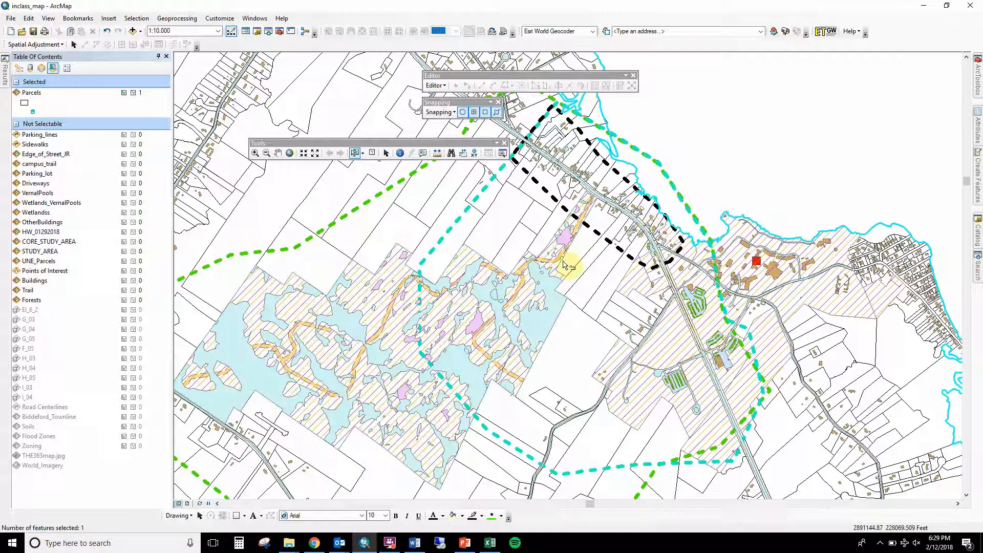
# Select a parcel north of the wetlands, add neighbouring parcels and the University of New England parcel, and remove the City of Biddeford parcel from the selection
pyautogui.click(499, 231)
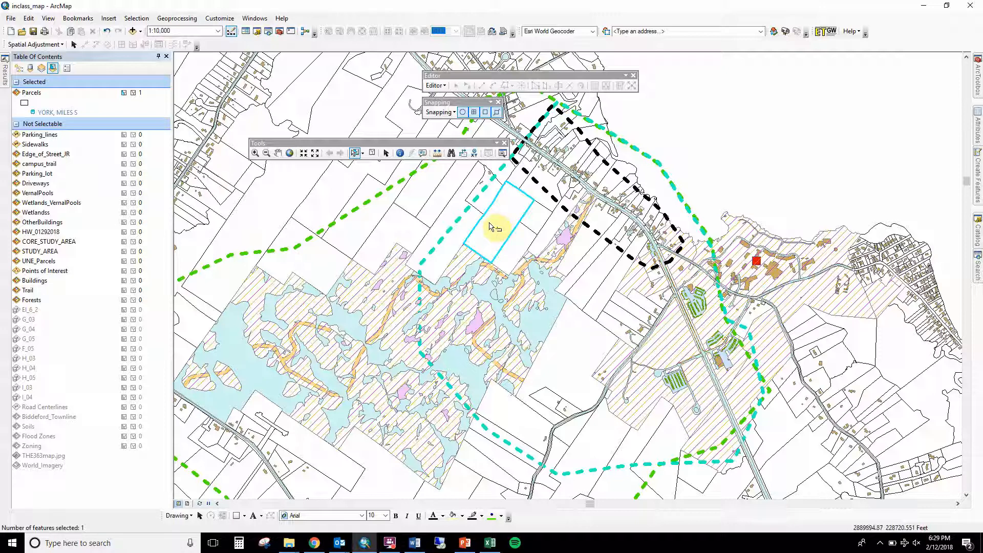
pyautogui.keyDown('shift'); pyautogui.click(448, 249); pyautogui.keyUp('shift')
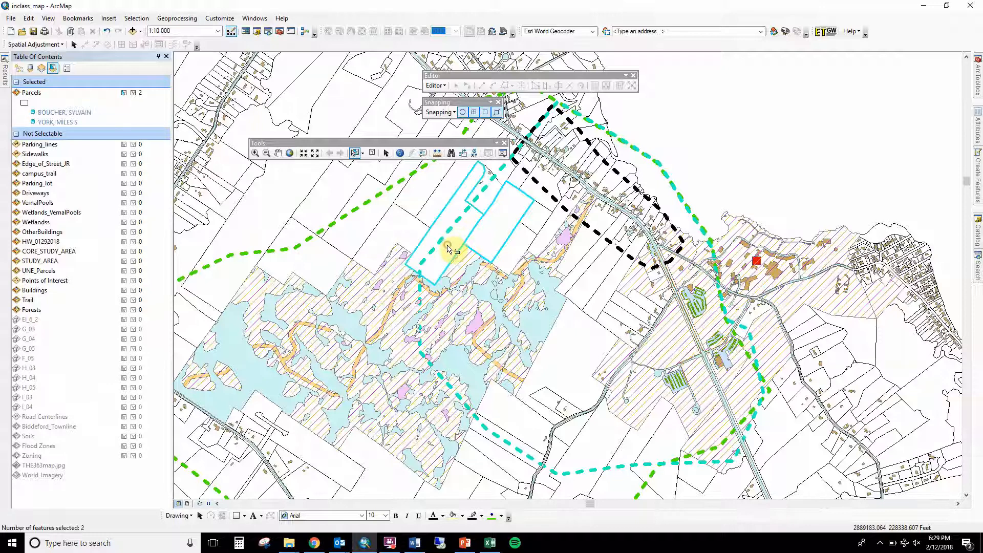
pyautogui.keyDown('shift'); pyautogui.click(404, 220); pyautogui.keyUp('shift')
pyautogui.keyDown('shift'); pyautogui.click(409, 187); pyautogui.keyUp('shift')
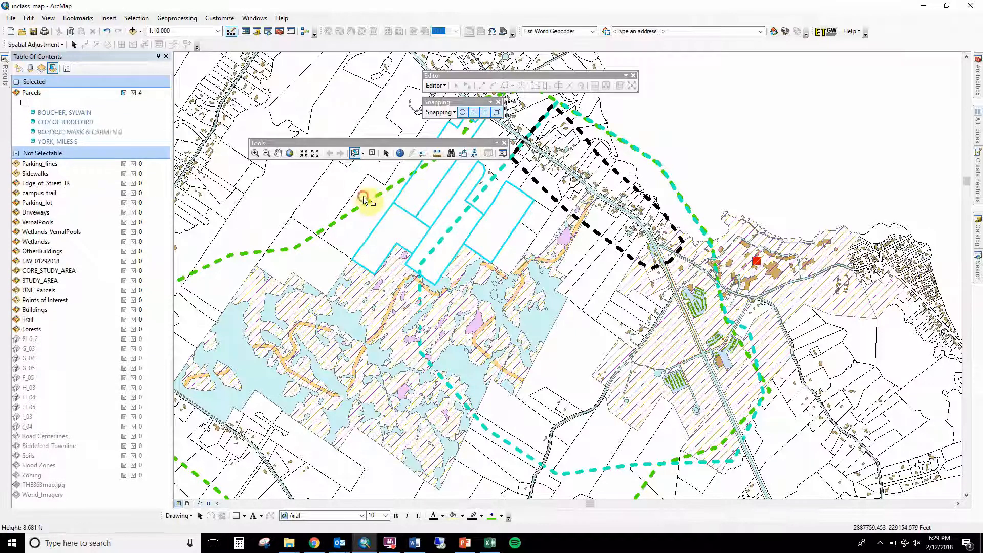
pyautogui.keyDown('shift'); pyautogui.click(365, 197); pyautogui.keyUp('shift')
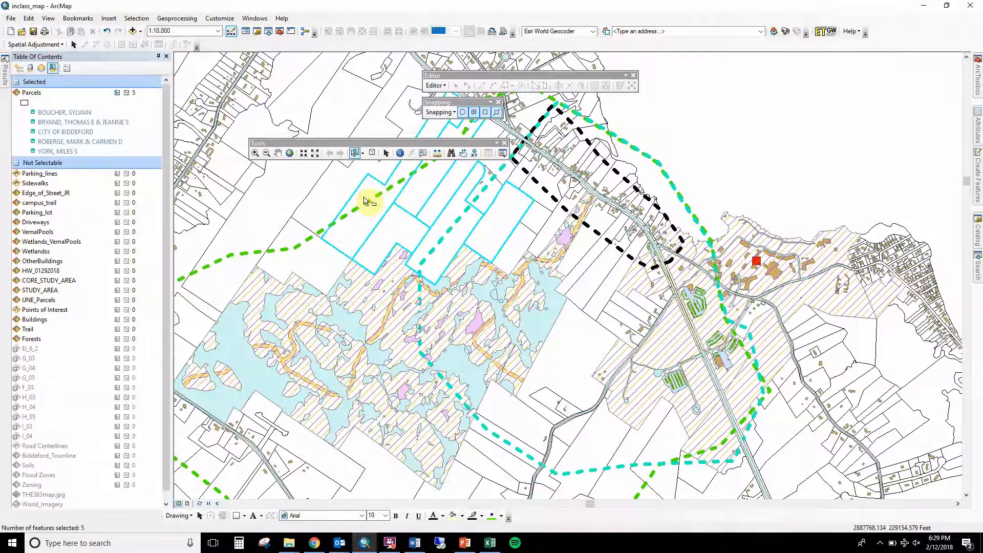
pyautogui.keyDown('shift'); pyautogui.click(397, 234); pyautogui.keyUp('shift')
pyautogui.keyDown('shift'); pyautogui.click(378, 313); pyautogui.keyUp('shift')
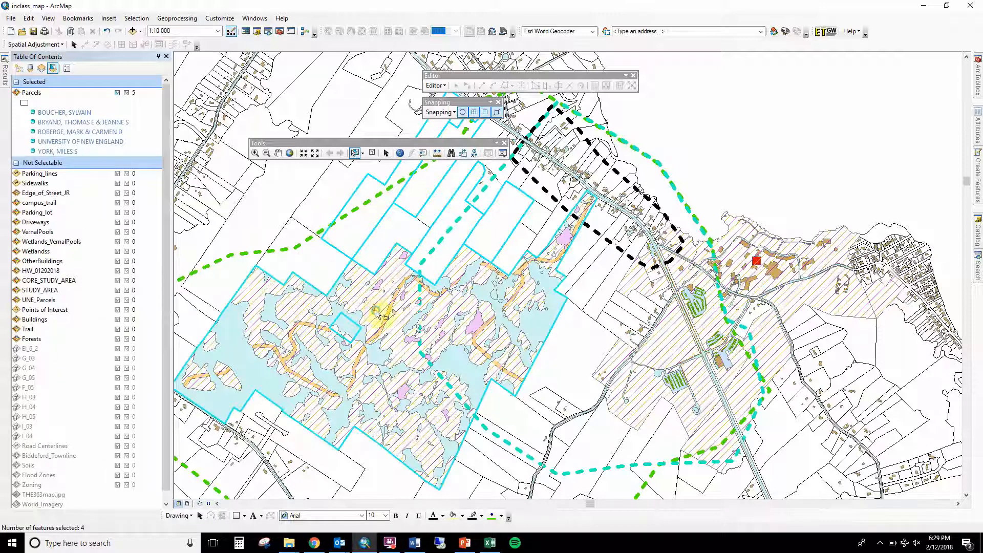
pyautogui.keyDown('shift'); pyautogui.click(325, 275); pyautogui.keyUp('shift')
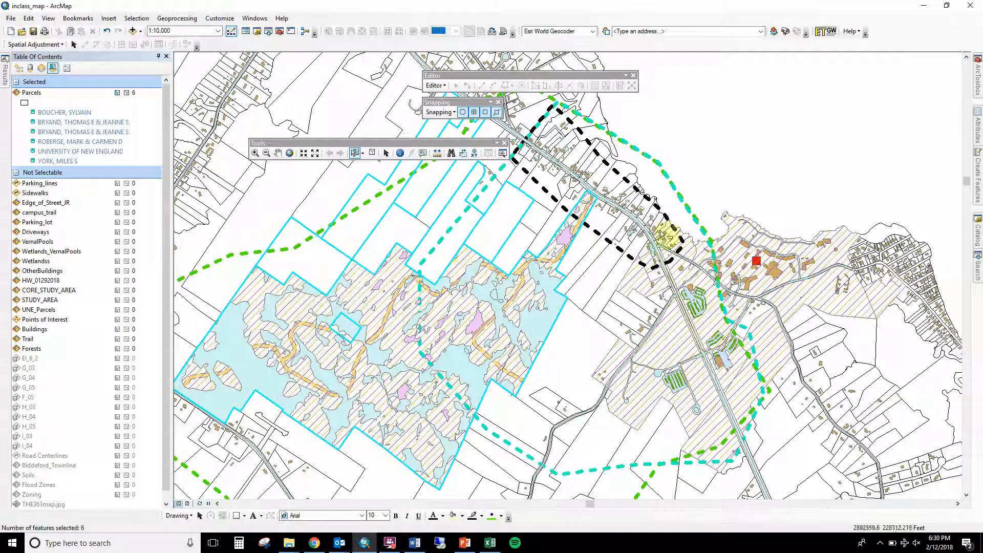
# Select the water parcel northeast of the core study area and list the layers by drawing order
pyautogui.click(709, 188)
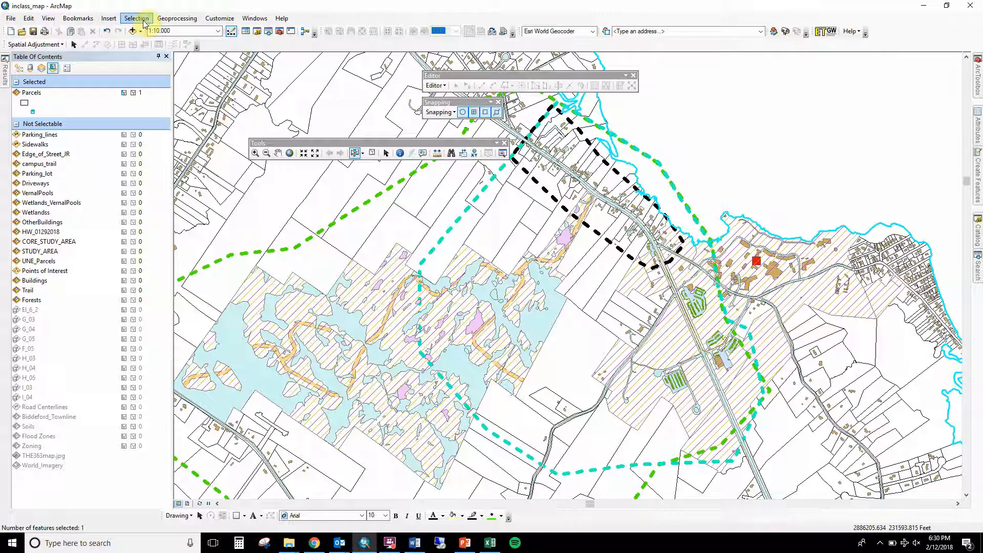
pyautogui.click(18, 68)
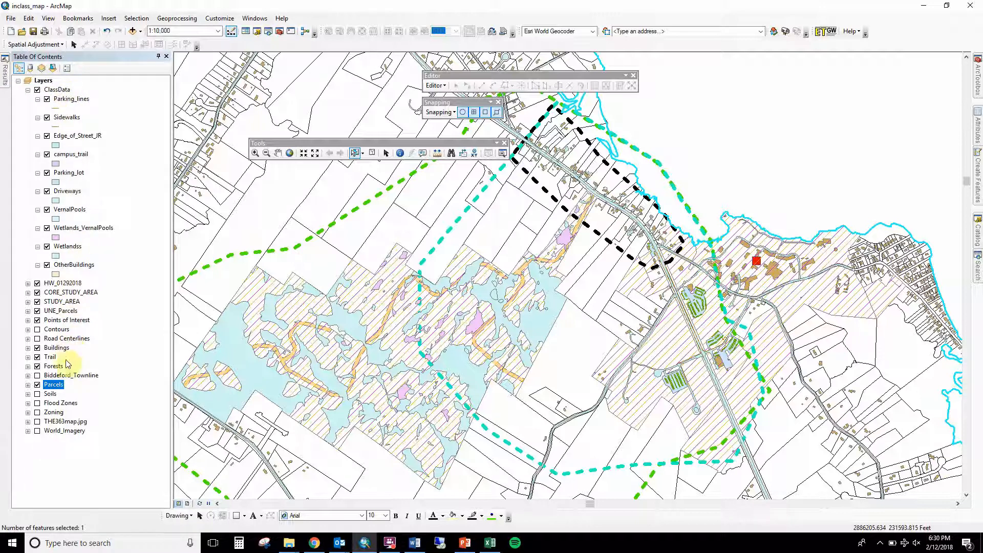
# Open the Parcels attribute table and bring up Select by Attributes over the middle of the table
pyautogui.rightClick(55, 386)
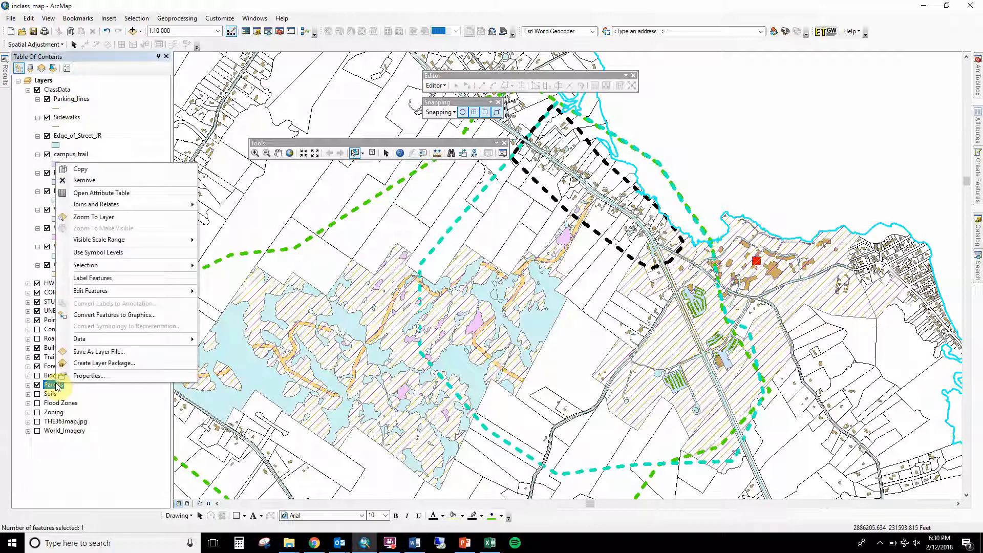
pyautogui.click(113, 194)
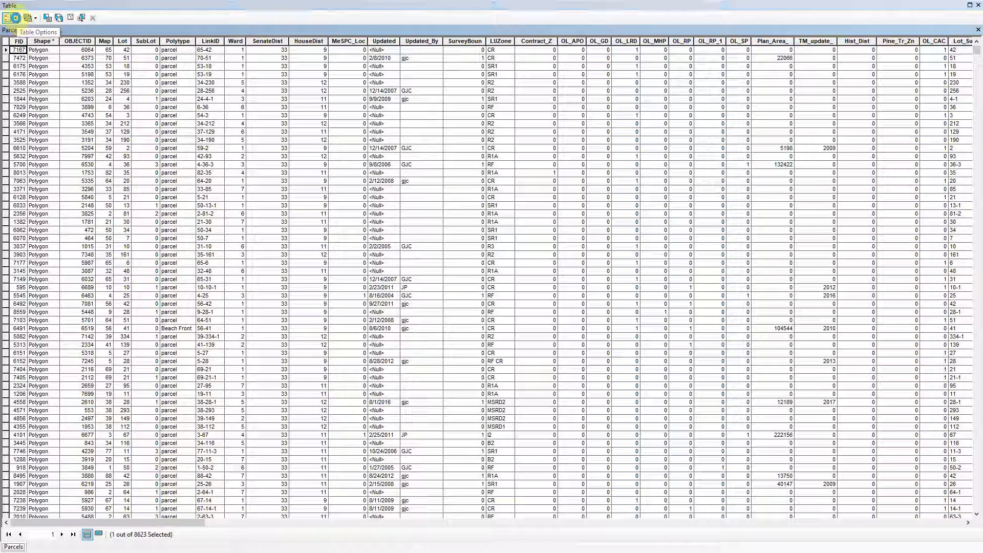
pyautogui.click(15, 18)
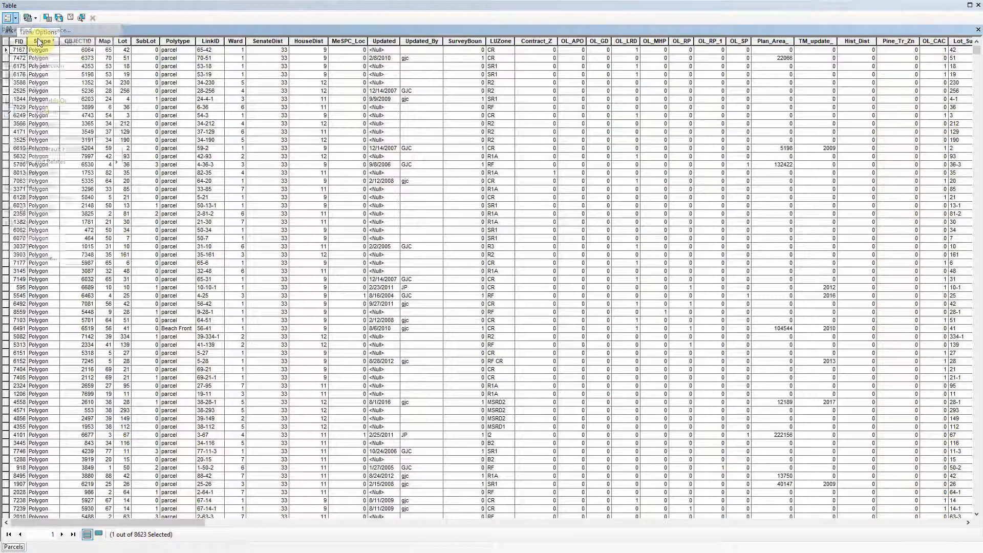
pyautogui.moveTo(59, 131)
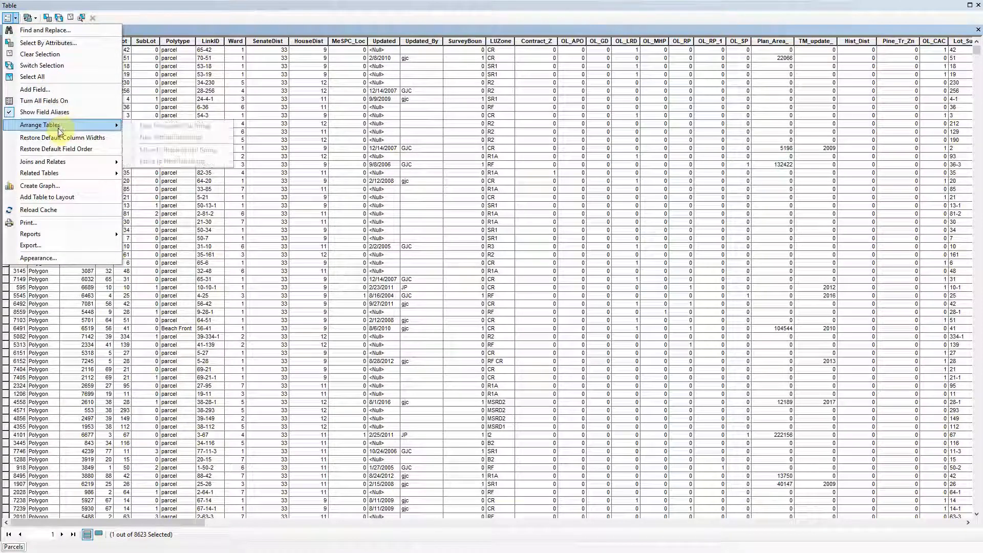
pyautogui.click(67, 45)
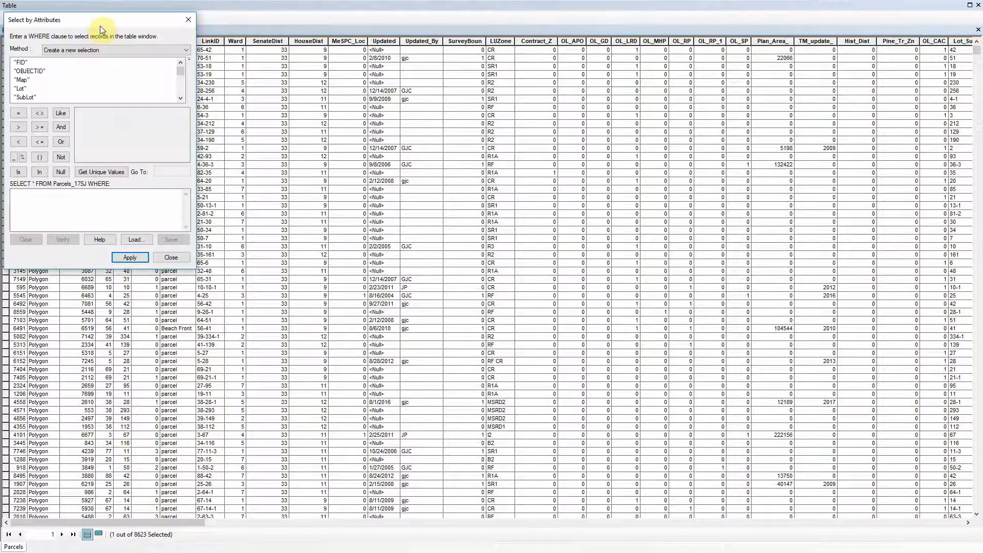
pyautogui.moveTo(100, 25); pyautogui.dragTo(413, 149)
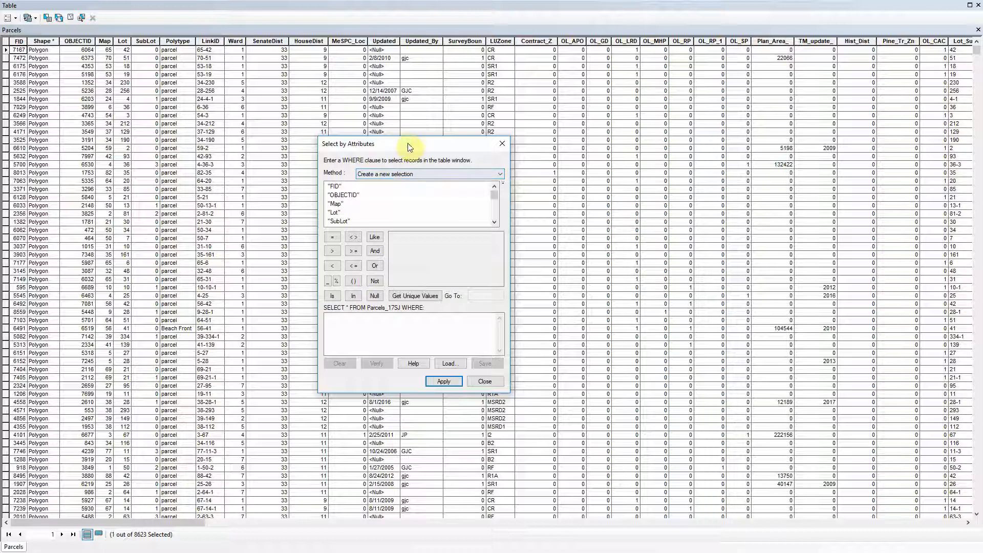
pyautogui.moveTo(408, 145); pyautogui.dragTo(458, 145)
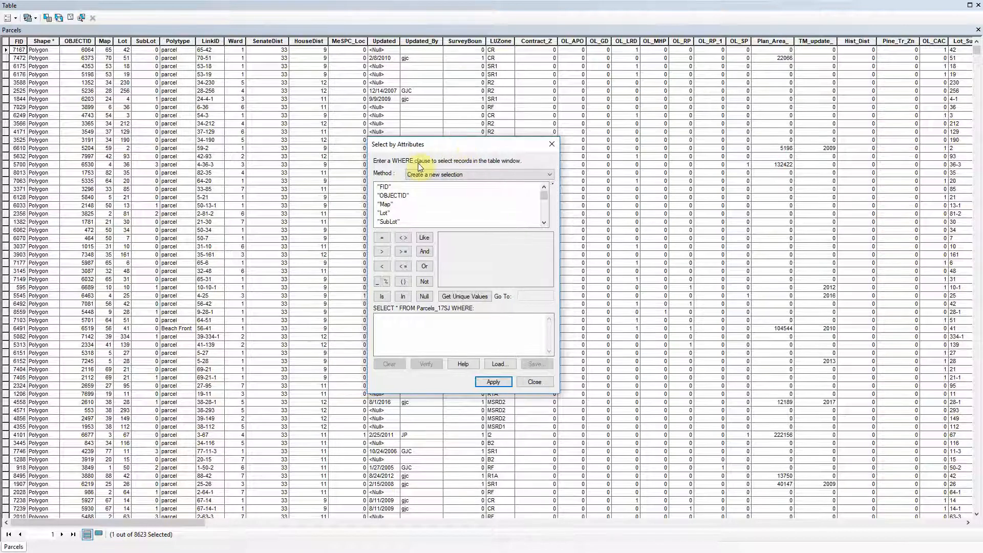
# Review the available selection methods and the field list in Select by Attributes, then close the dialog without applying a query
pyautogui.click(410, 177)
pyautogui.click(445, 175)
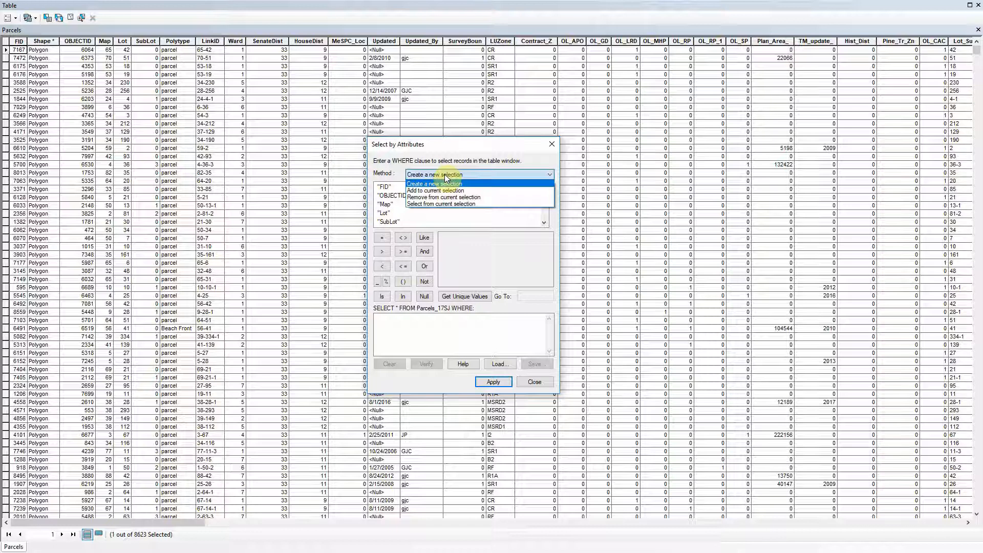
pyautogui.click(445, 175)
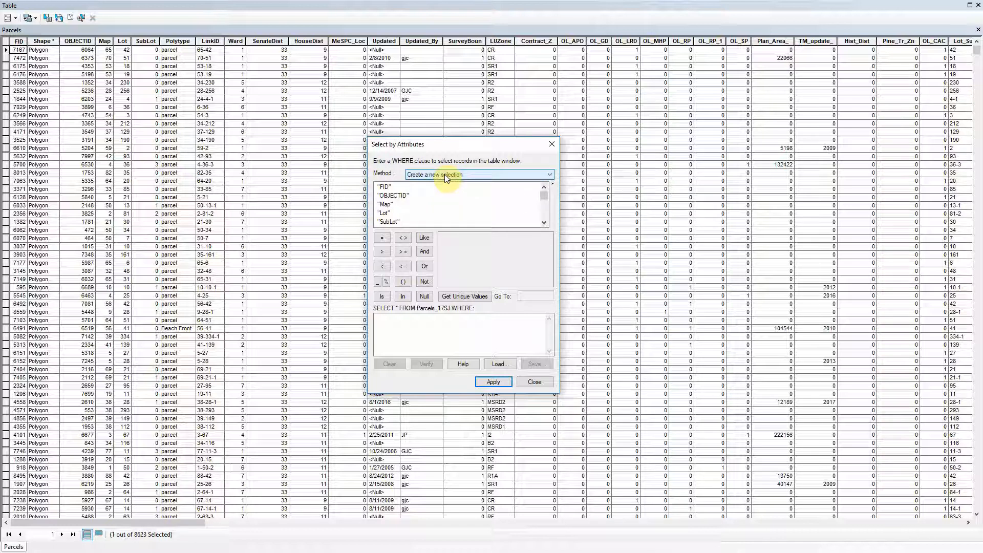
pyautogui.click(445, 174)
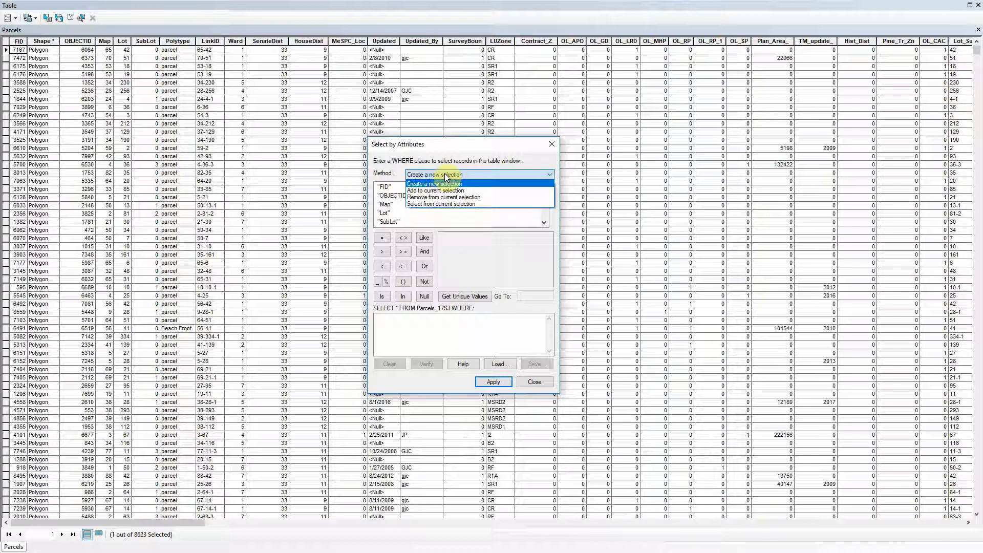
pyautogui.click(445, 173)
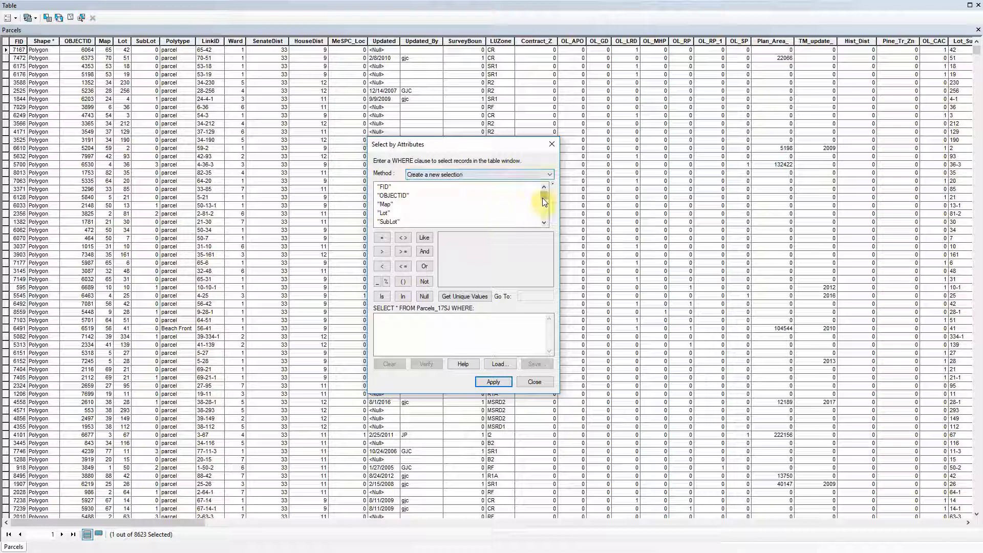
pyautogui.moveTo(544, 201)
pyautogui.mouseDown()
pyautogui.moveTo(543, 220)
pyautogui.moveTo(546, 193)
pyautogui.mouseUp()
pyautogui.click(552, 143)
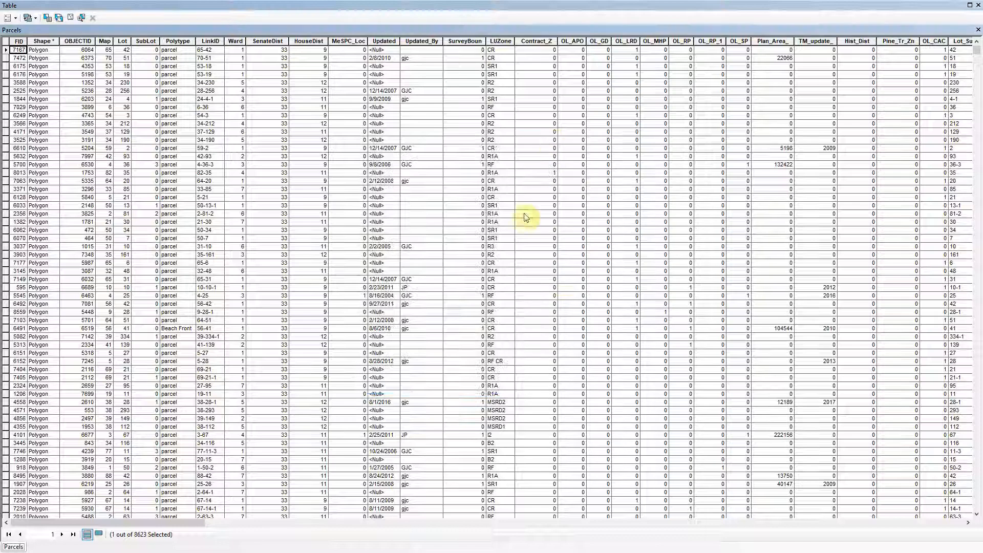
# Highlight the Owner_Name column in the Parcels table and reopen Select by Attributes beside it
pyautogui.click(757, 524)
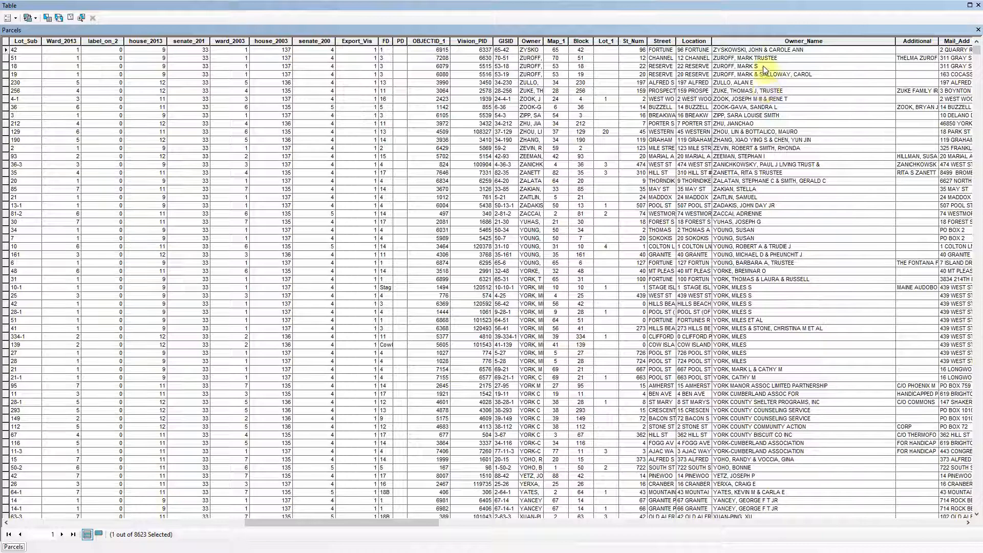
pyautogui.click(760, 41)
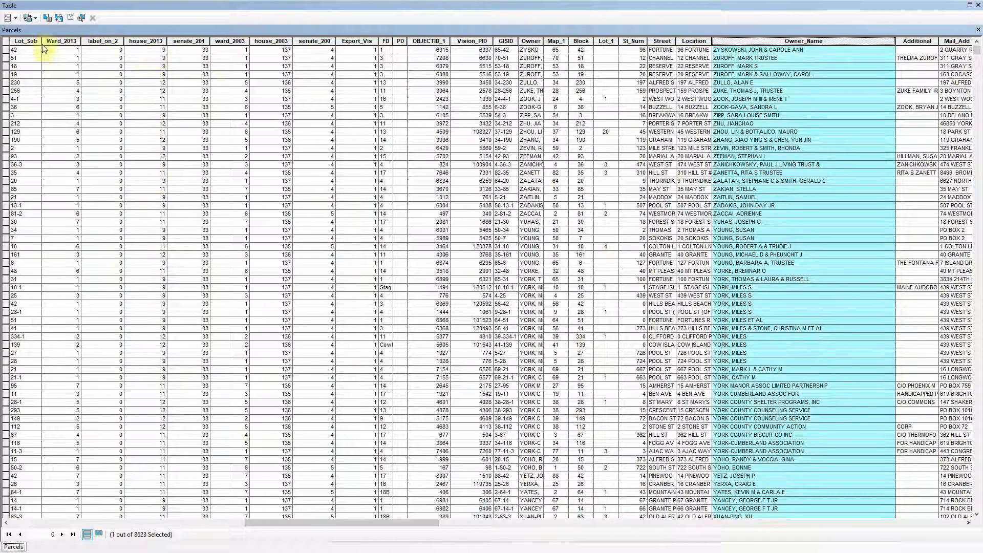
pyautogui.click(15, 18)
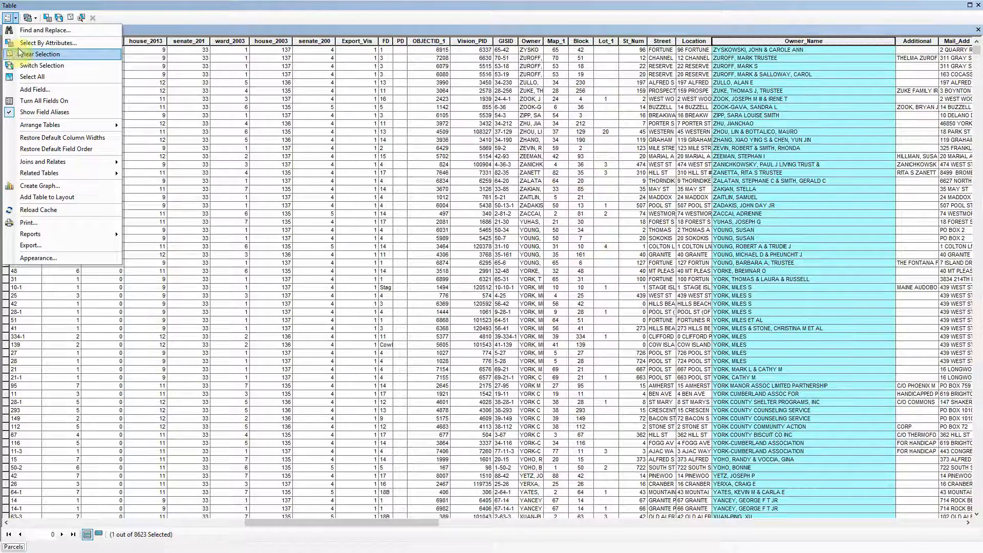
pyautogui.click(21, 43)
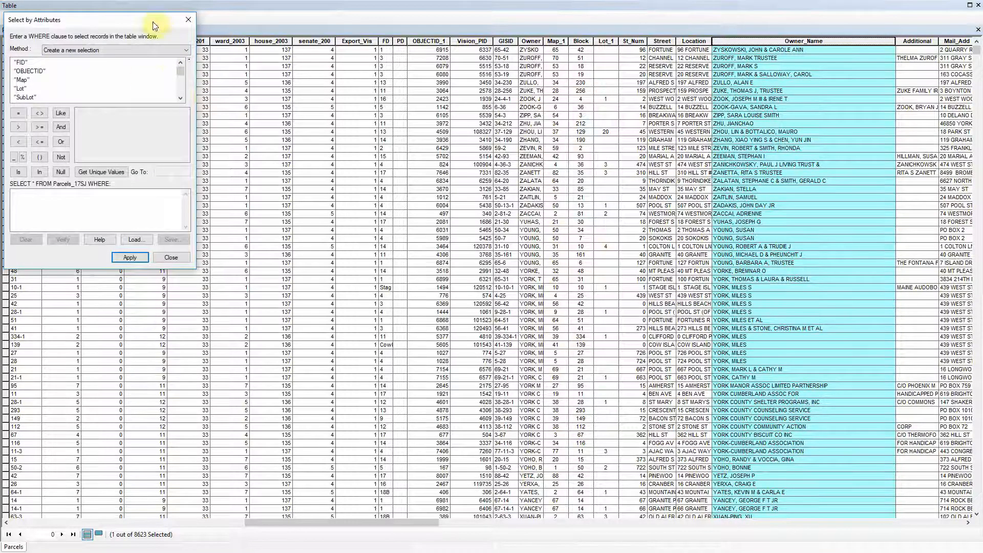
pyautogui.moveTo(161, 25); pyautogui.dragTo(565, 136)
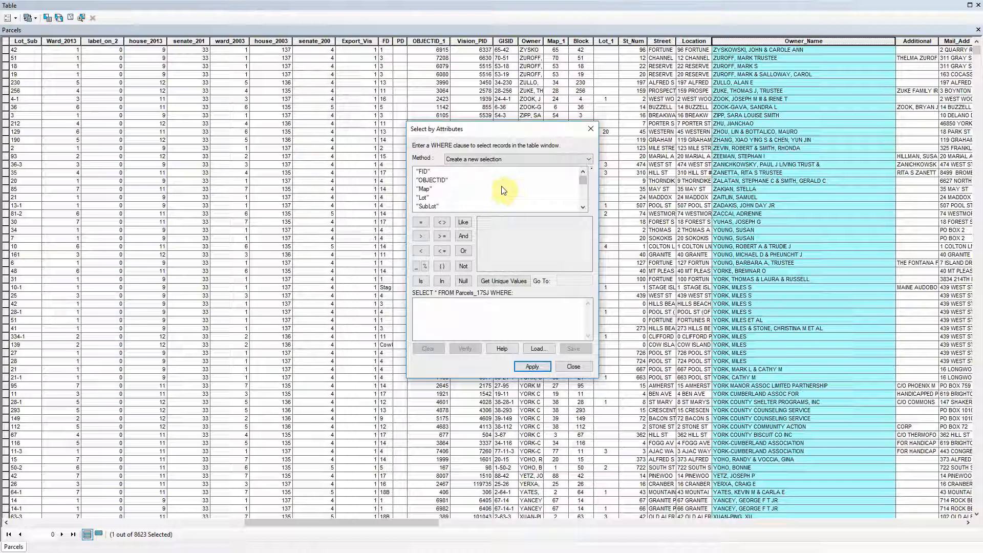
# Choose the Owner_Name field in Select by Attributes and list its unique values
pyautogui.click(432, 191)
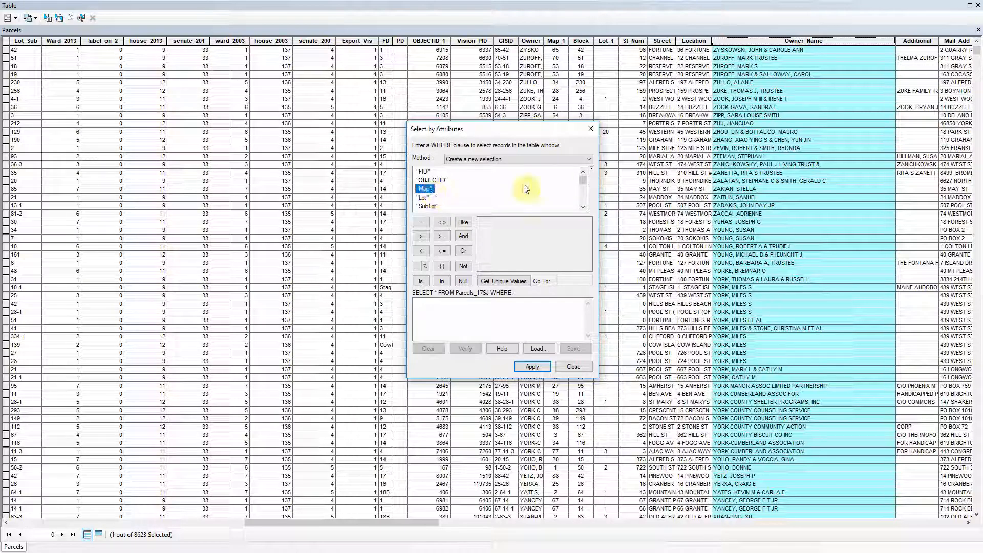
pyautogui.moveTo(582, 179); pyautogui.dragTo(581, 182)
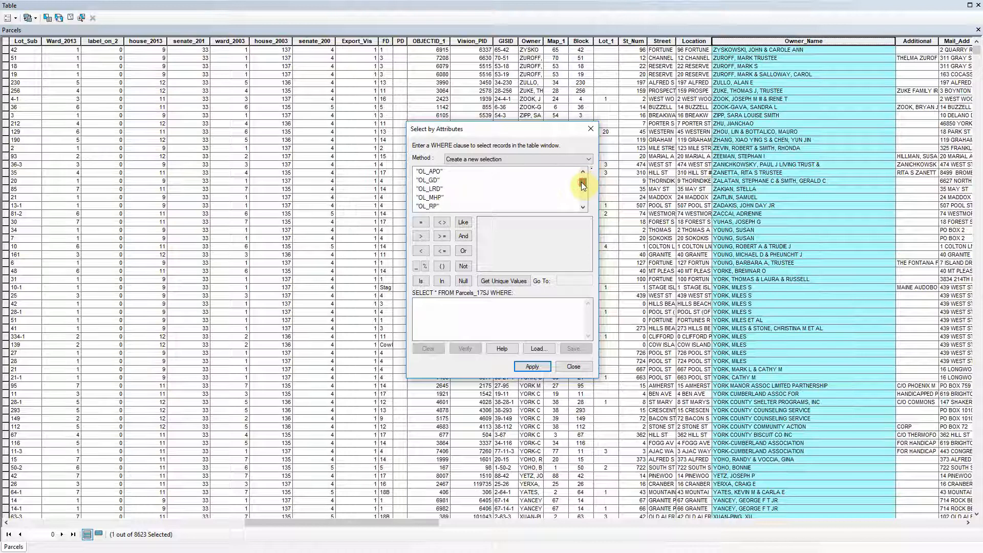
pyautogui.click(582, 199)
pyautogui.click(582, 198)
pyautogui.click(582, 199)
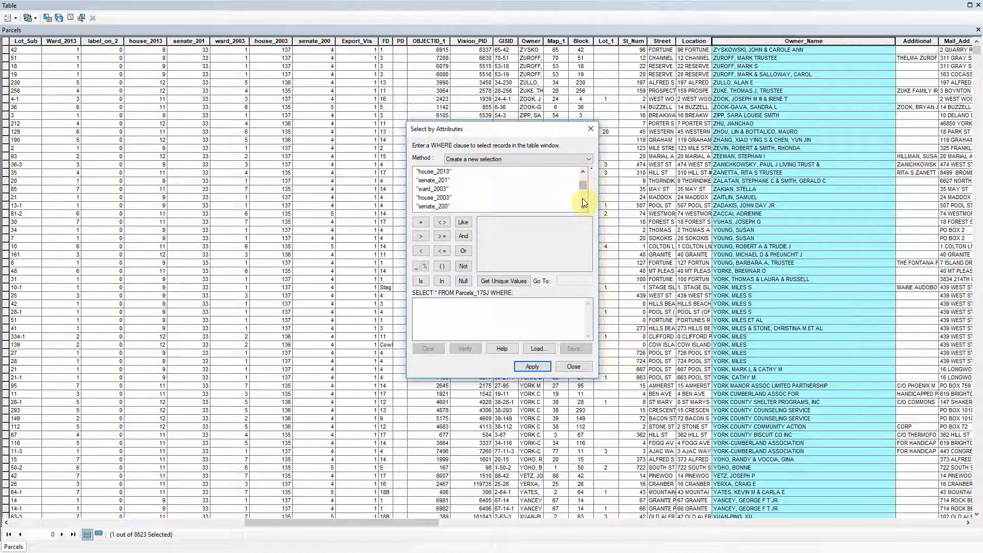
pyautogui.click(583, 199)
pyautogui.click(582, 199)
pyautogui.click(582, 200)
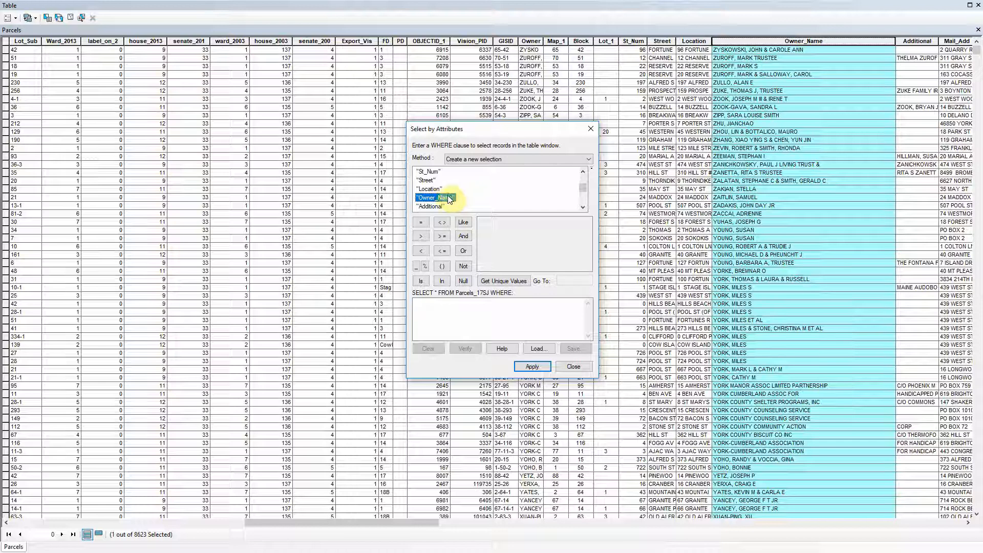
pyautogui.click(504, 282)
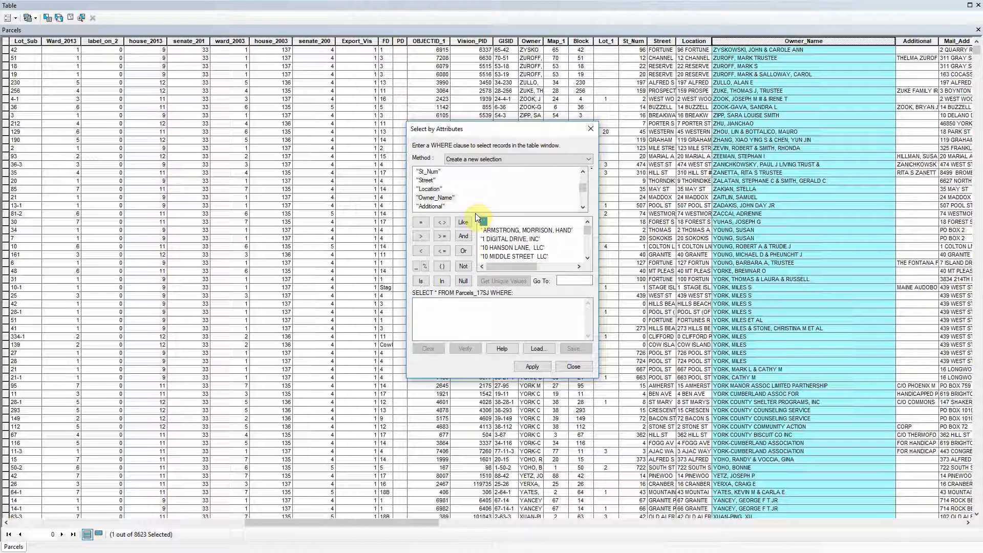
# Create a new selection of parcels whose "Owner_Name" equals (=) the first non-blank owner in the unique values list
pyautogui.doubleClick(444, 198)
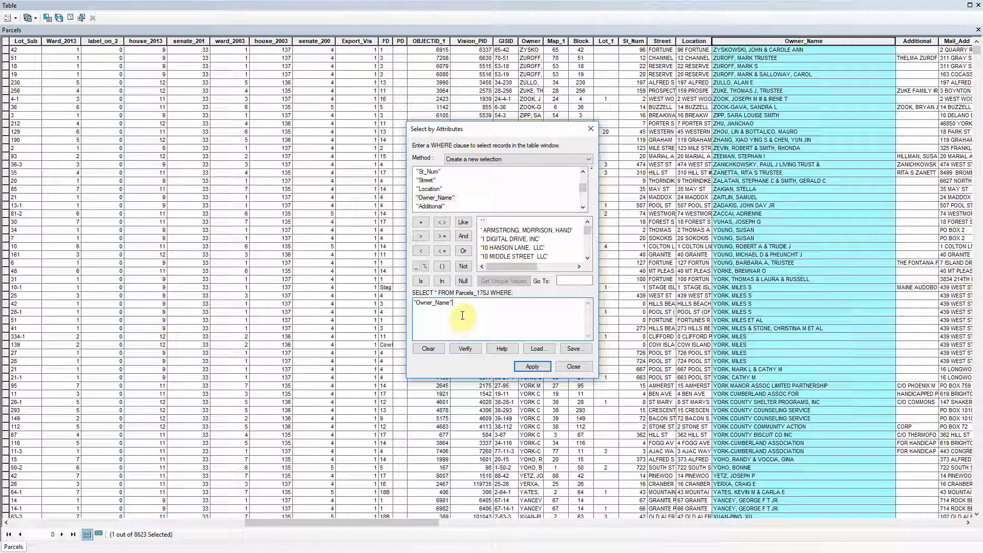
pyautogui.click(420, 221)
pyautogui.doubleClick(496, 232)
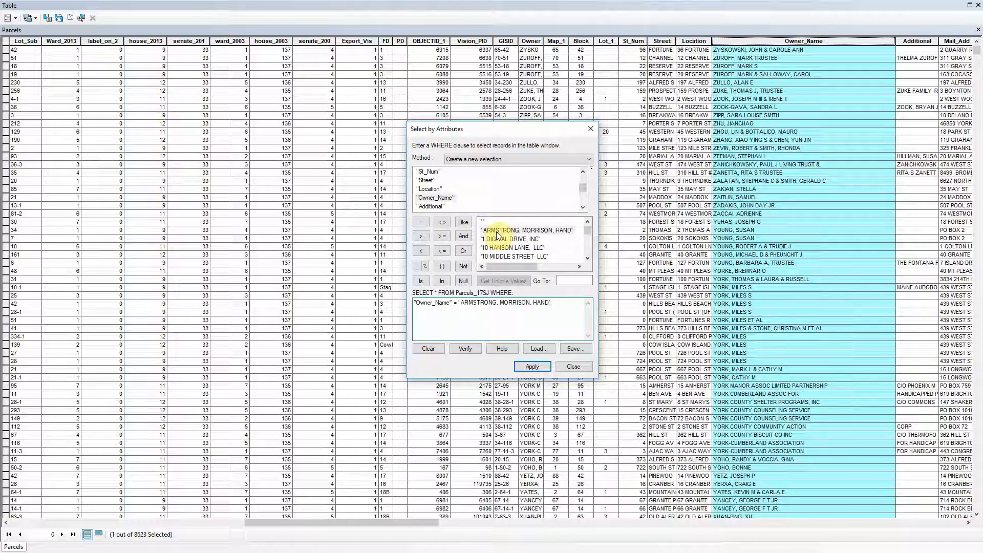
pyautogui.click(531, 366)
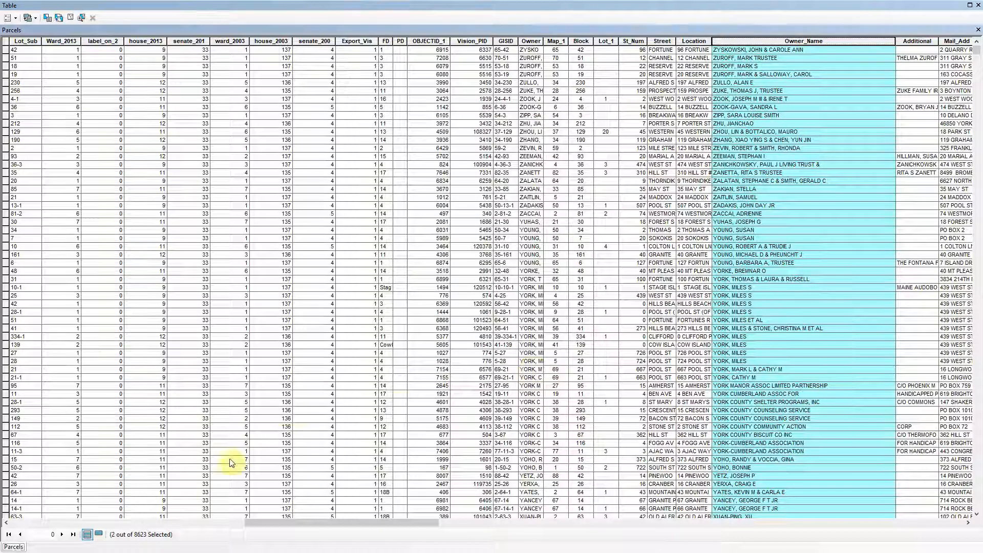
# Show only the selected records in the Parcels table, check their Owner_Name values, and close the table
pyautogui.click(98, 534)
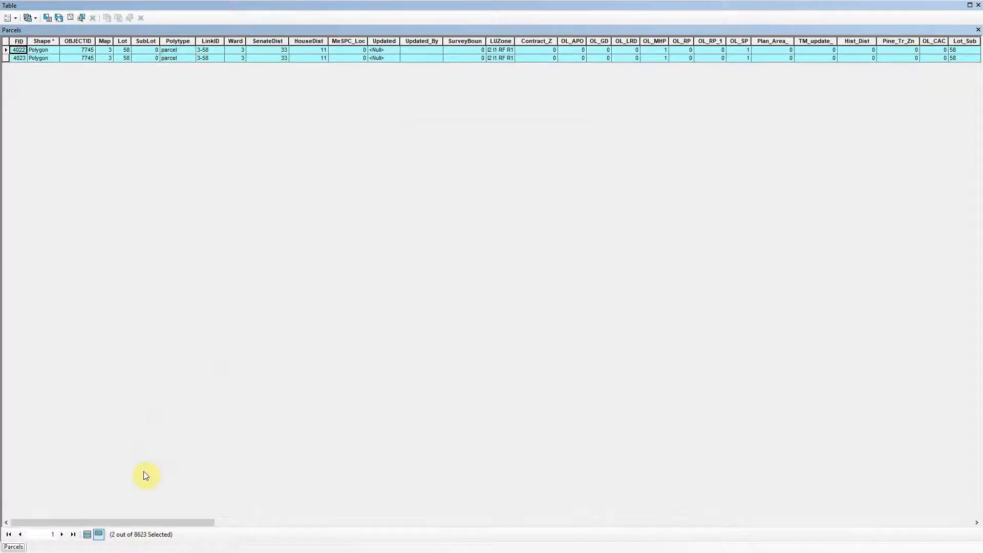
pyautogui.moveTo(170, 523); pyautogui.dragTo(455, 536)
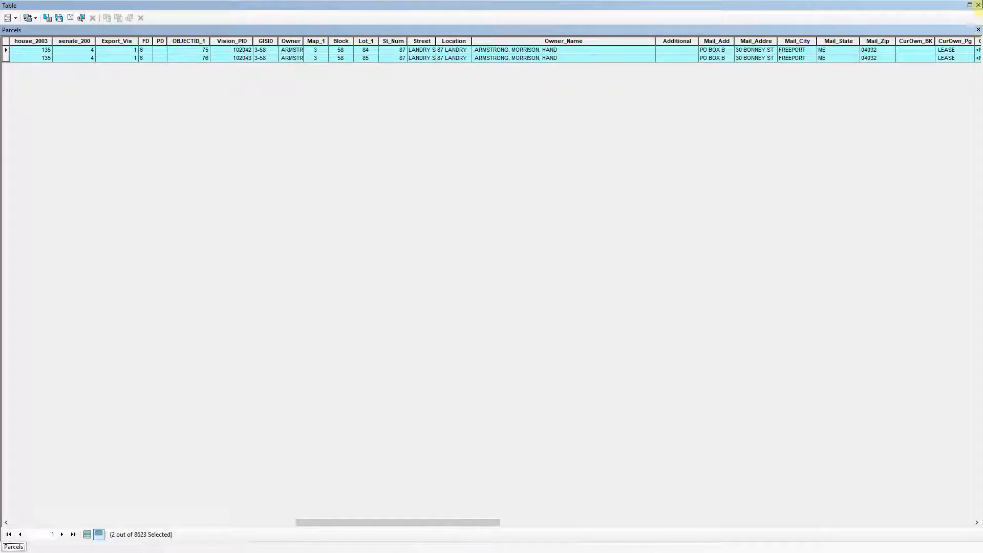
pyautogui.click(978, 5)
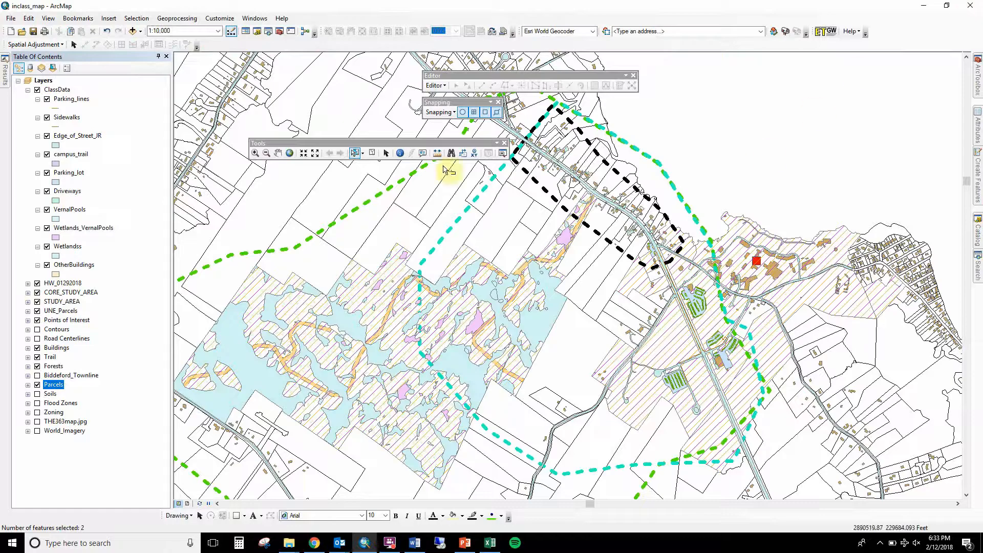
# Zoom the map to the selected features of the Parcels layer and reopen its attribute table
pyautogui.rightClick(56, 389)
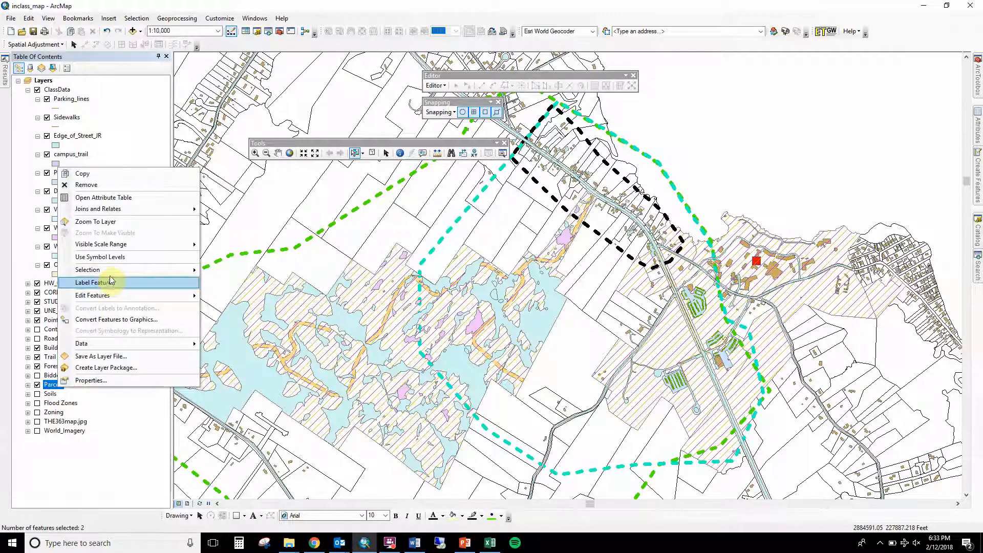
pyautogui.moveTo(119, 275)
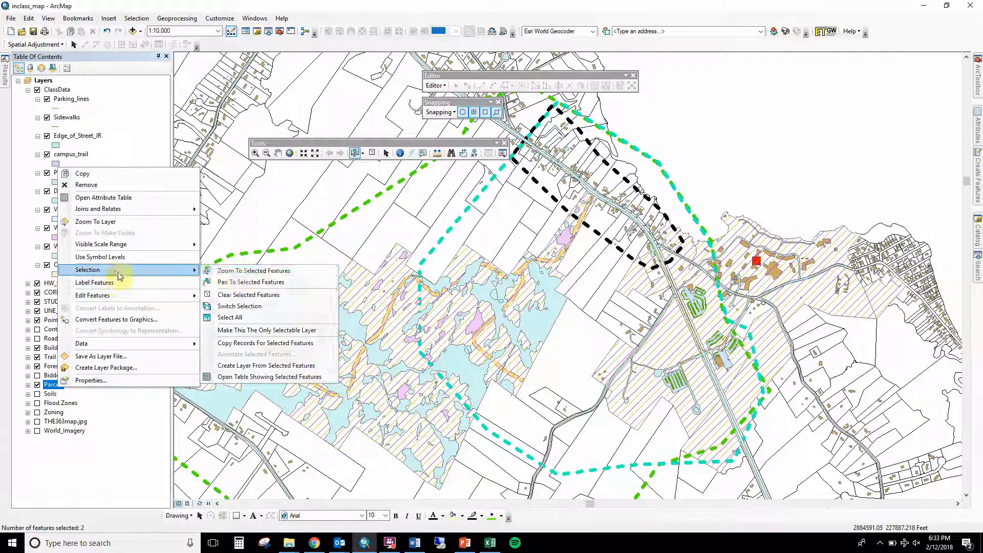
pyautogui.click(243, 272)
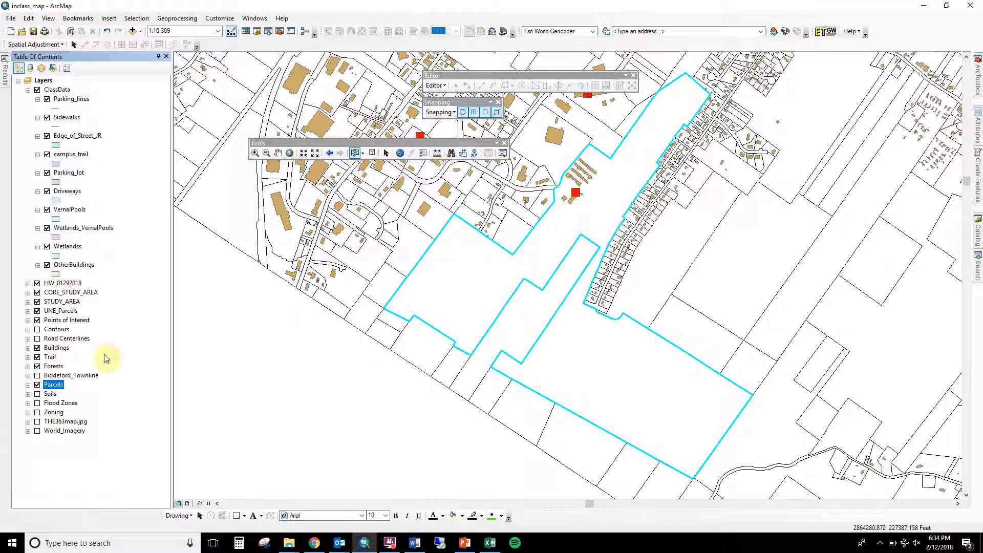
pyautogui.rightClick(49, 384)
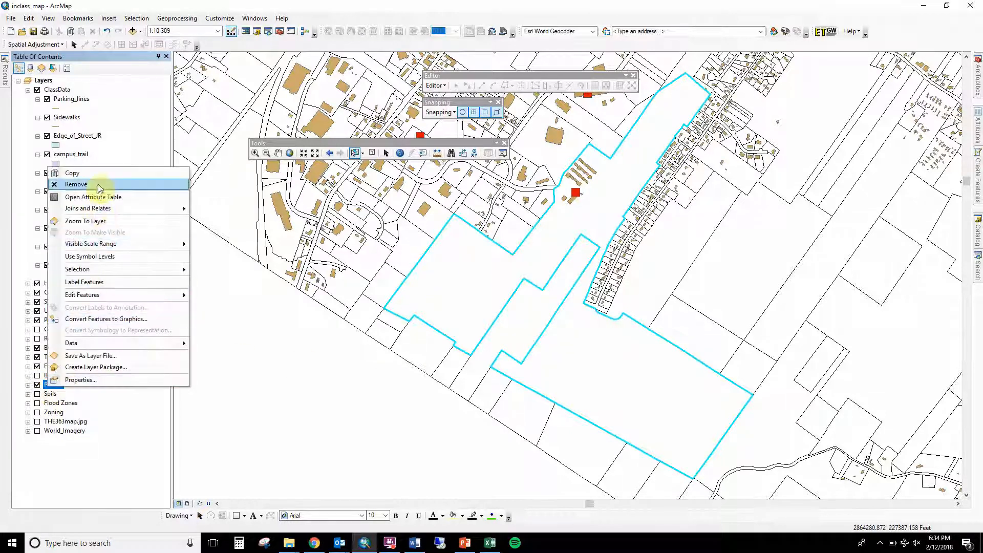
pyautogui.click(98, 196)
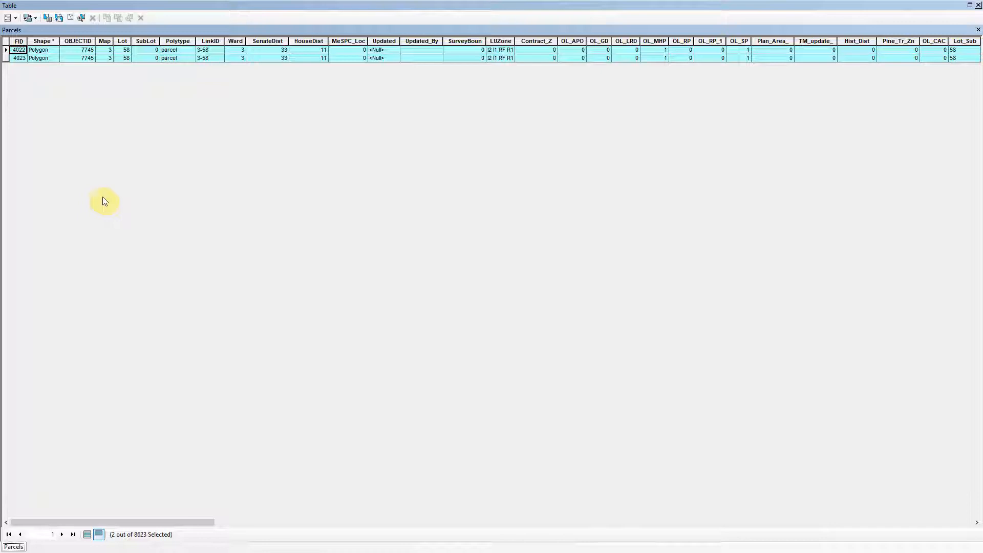
# Clear the parcel selection, look through the fields and operators in Select by Attributes, and close the dialog without running a query
pyautogui.click(70, 18)
pyautogui.click(10, 20)
pyautogui.click(31, 43)
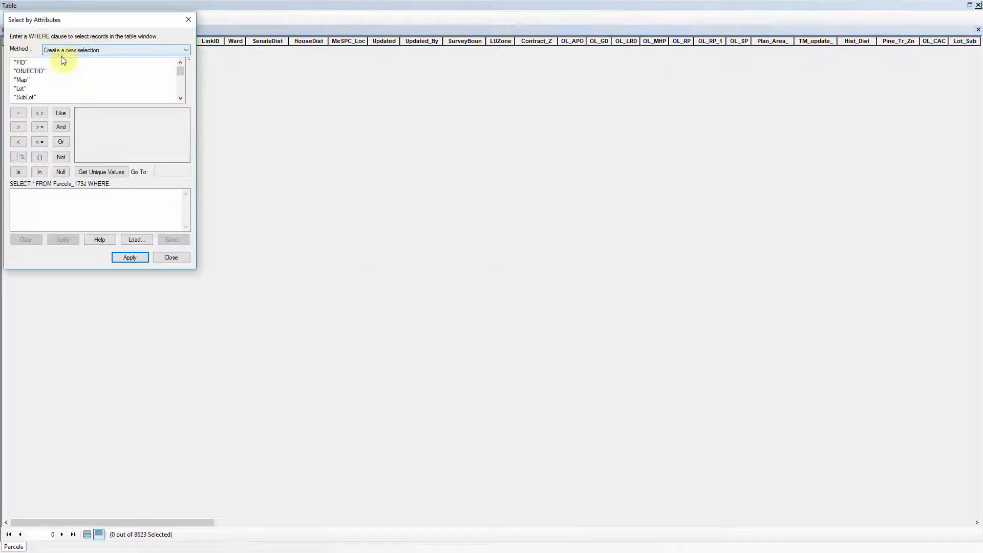
pyautogui.moveTo(82, 22); pyautogui.dragTo(415, 117)
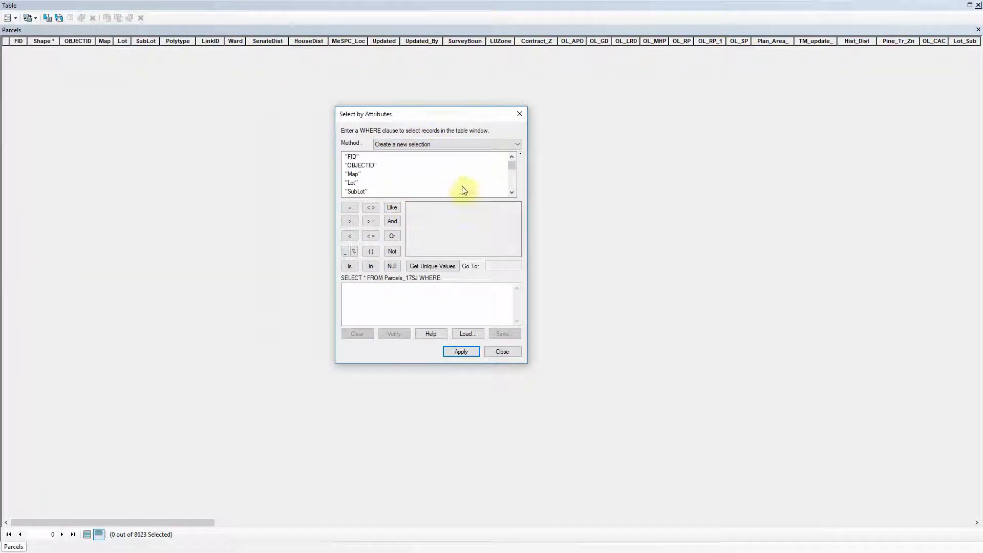
pyautogui.click(513, 192)
pyautogui.click(513, 192)
pyautogui.click(513, 192)
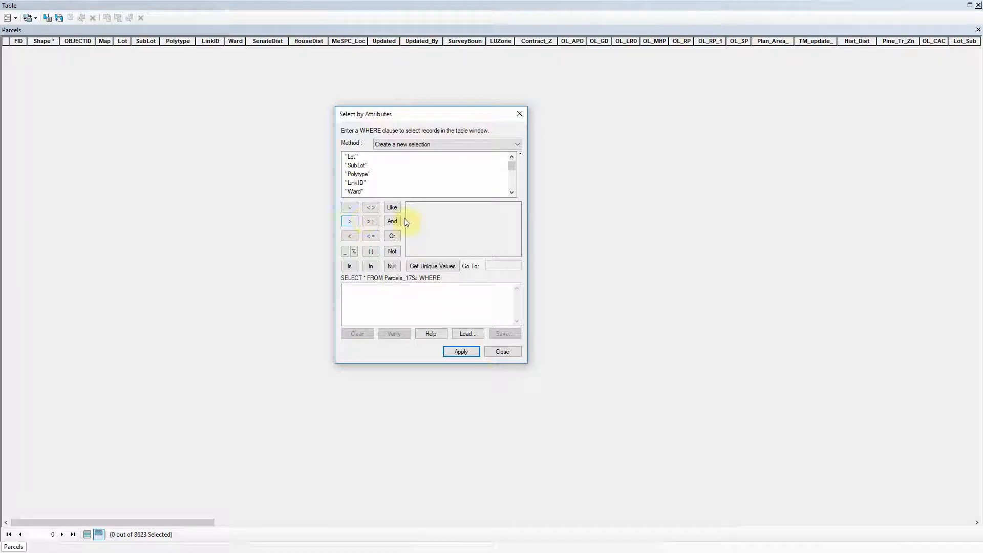
pyautogui.click(500, 353)
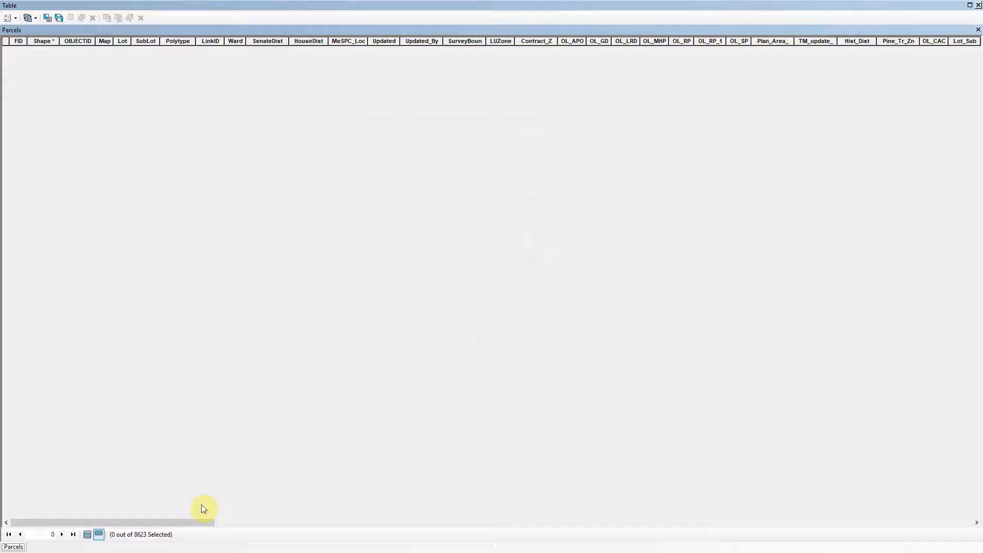
# Show all records in the Parcels table and sort them by the CurOwn_Sal field from highest to lowest
pyautogui.click(87, 534)
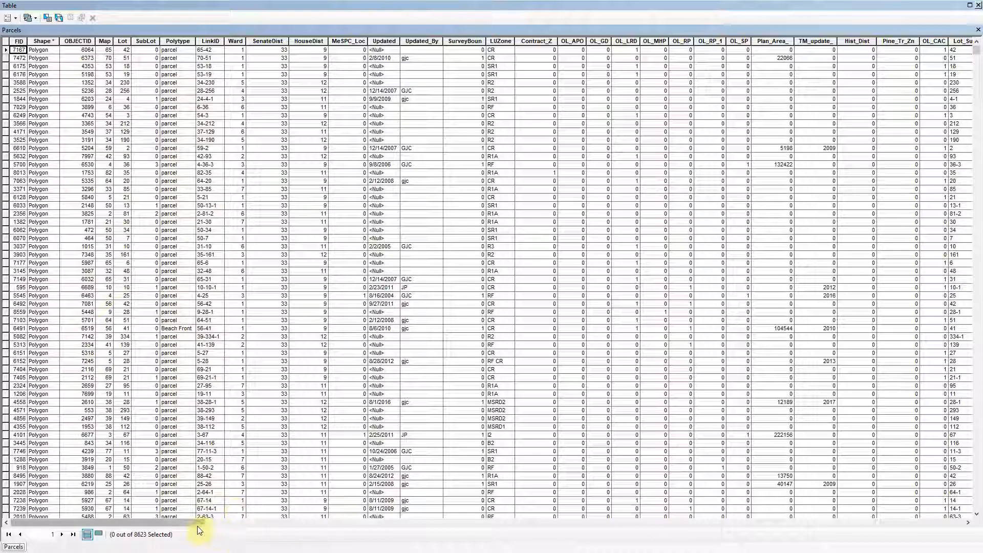
pyautogui.moveTo(198, 526); pyautogui.dragTo(495, 506)
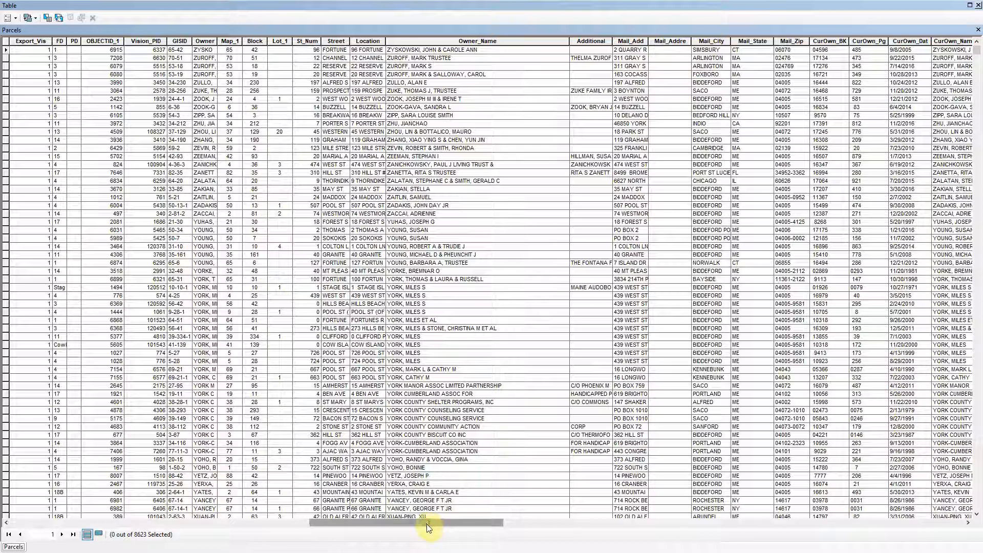
pyautogui.moveTo(428, 527); pyautogui.dragTo(596, 543)
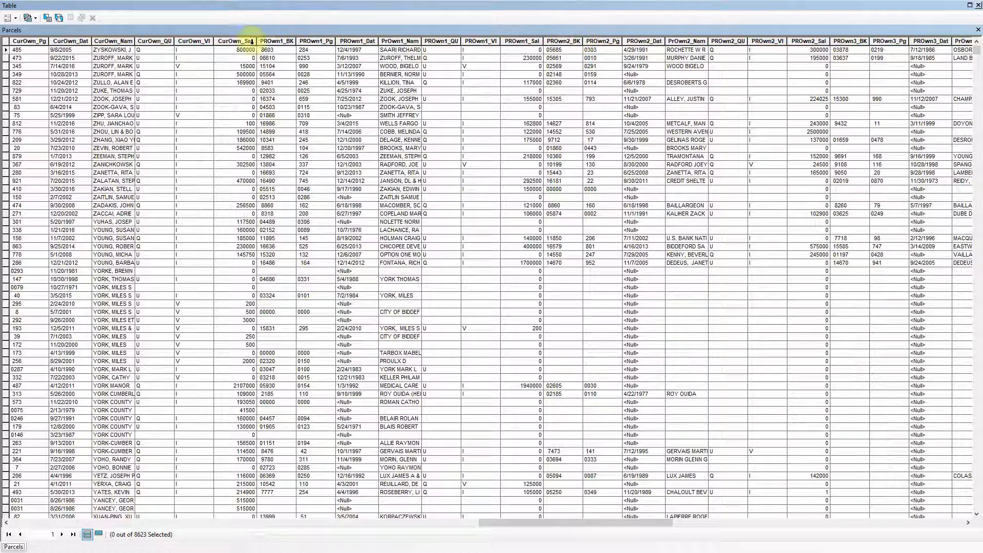
pyautogui.click(227, 41)
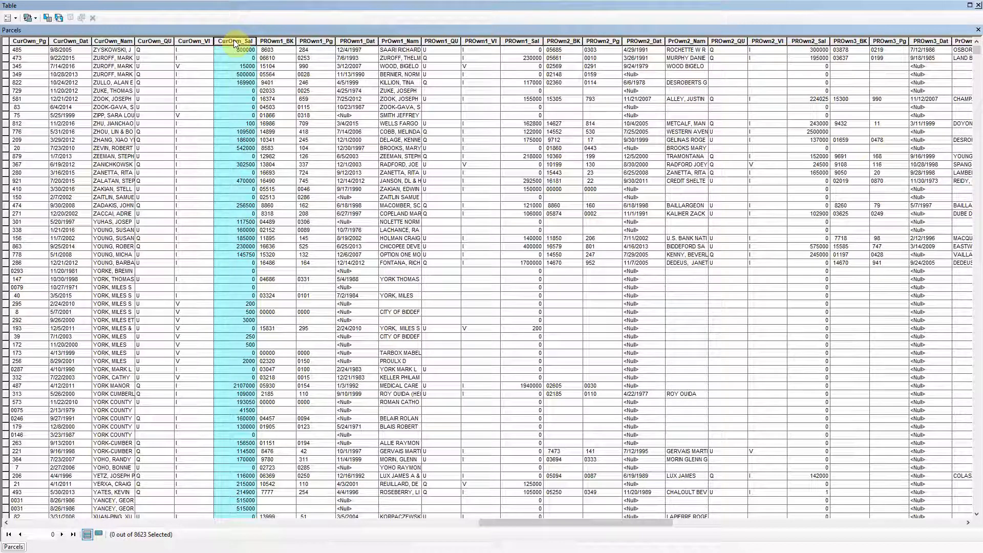
pyautogui.doubleClick(235, 40)
pyautogui.doubleClick(233, 40)
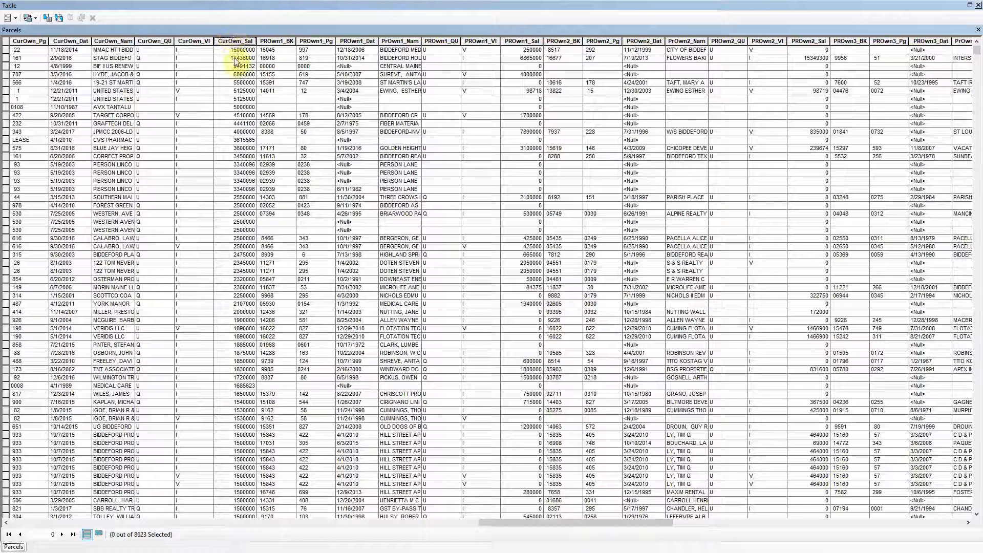
# Select the record with the highest CurOwn_Sal, close the table, and view the selected parcel on the map at 1:25,000
pyautogui.click(236, 51)
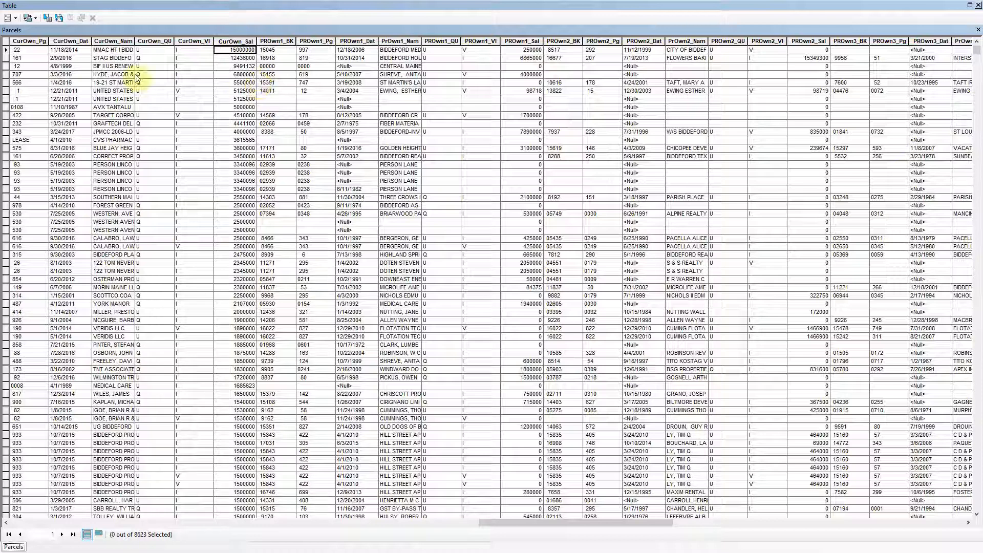
pyautogui.click(6, 51)
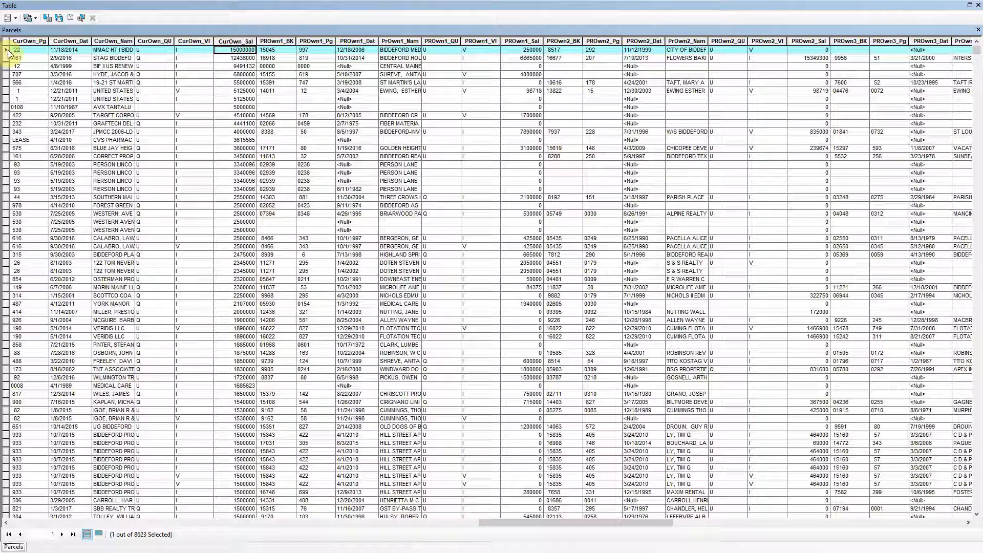
pyautogui.click(977, 5)
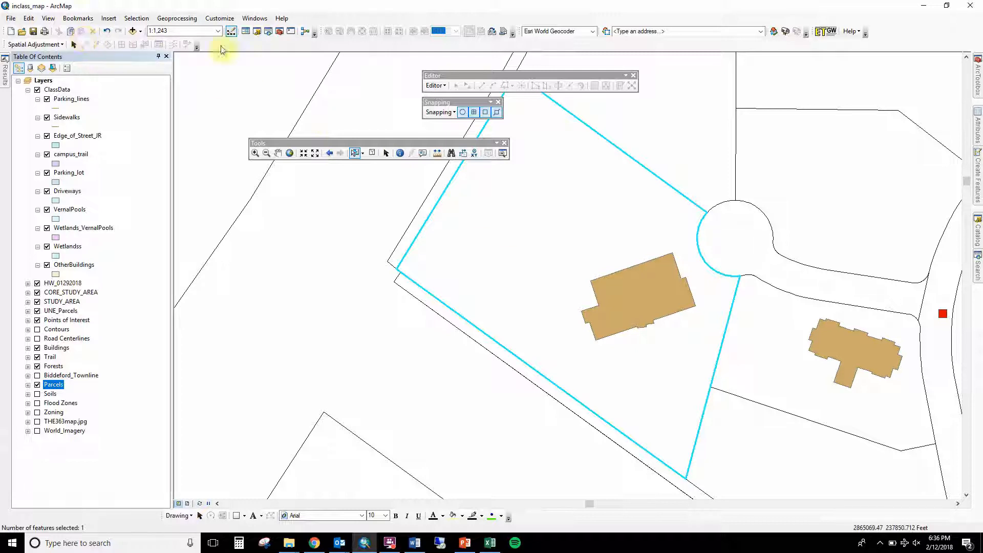
pyautogui.click(313, 153)
pyautogui.click(312, 153)
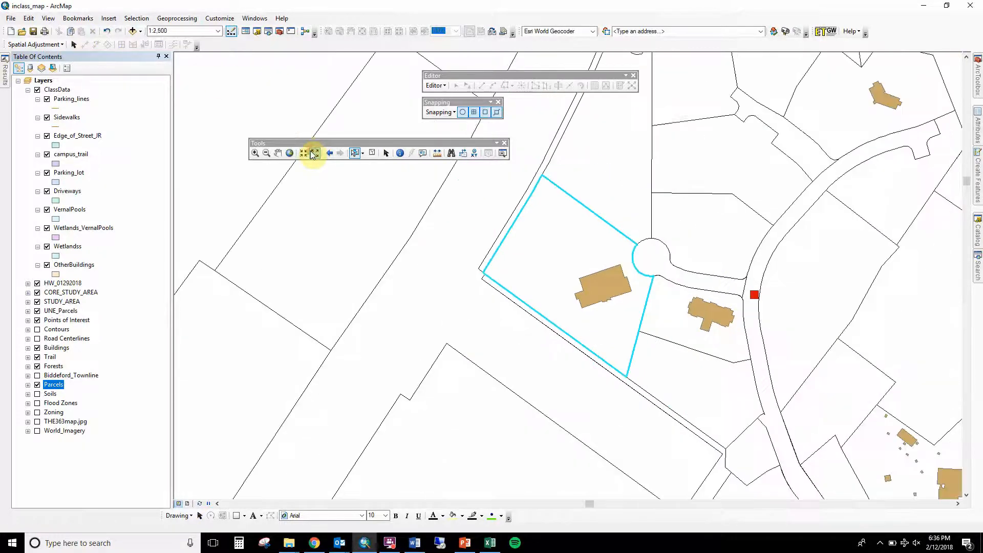
pyautogui.click(313, 153)
pyautogui.click(313, 153)
pyautogui.click(313, 153)
pyautogui.click(313, 153)
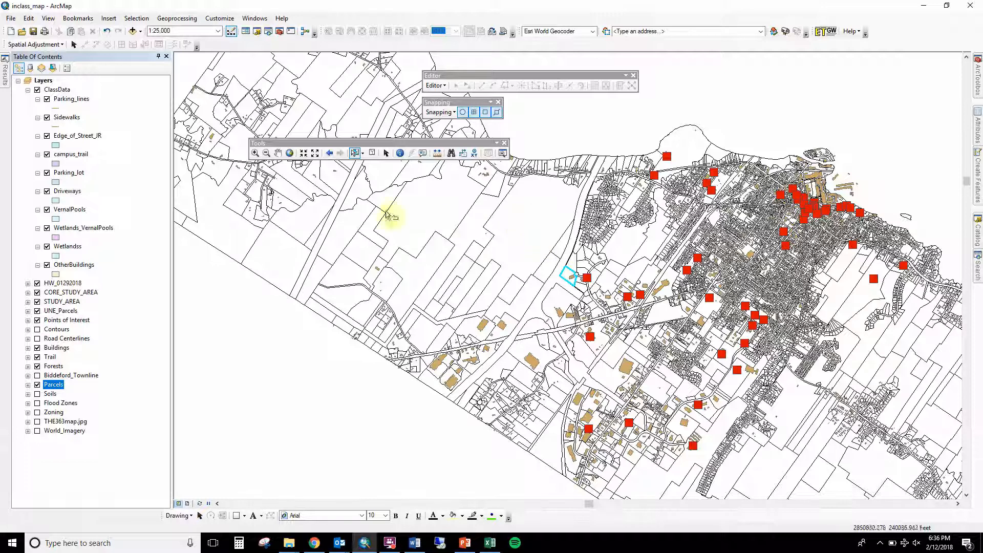
# Reopen the Parcels attribute table, copy the Owner_Name of the selected record, and close the table
pyautogui.rightClick(54, 385)
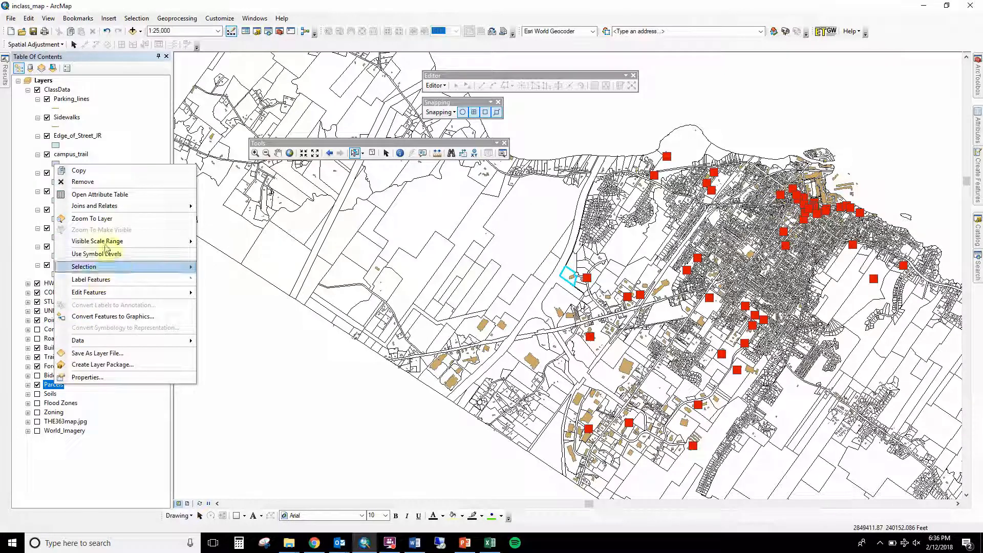
pyautogui.click(121, 195)
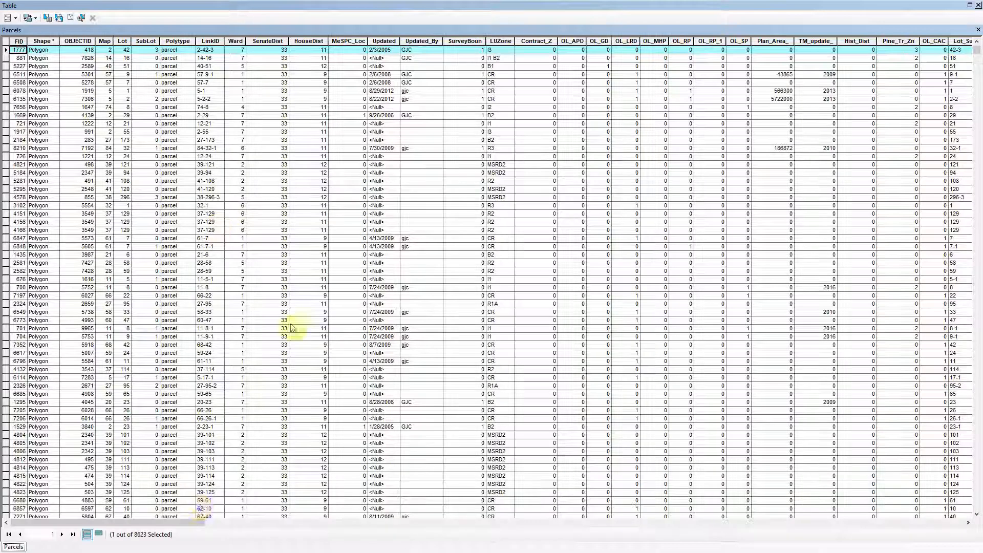
pyautogui.moveTo(179, 525); pyautogui.dragTo(460, 532)
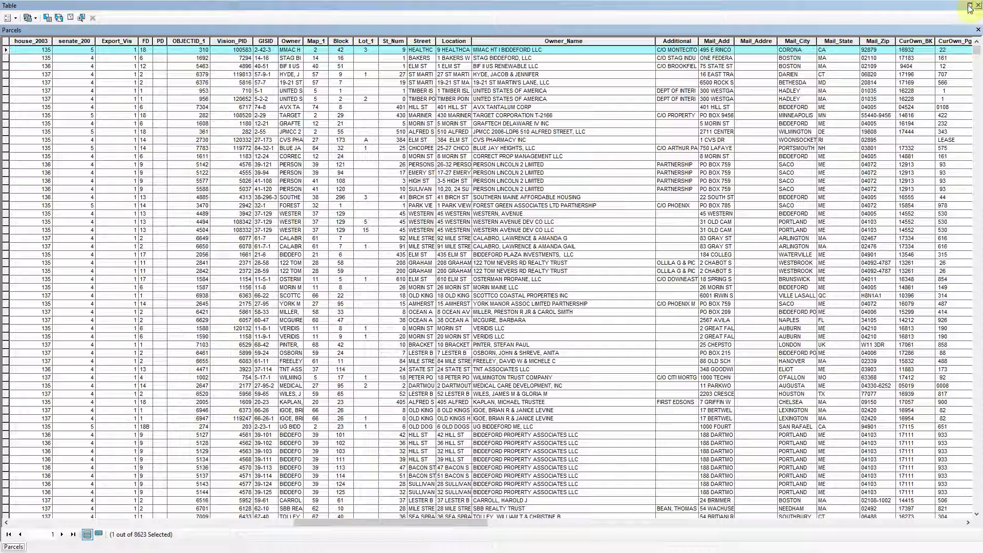
pyautogui.click(612, 49)
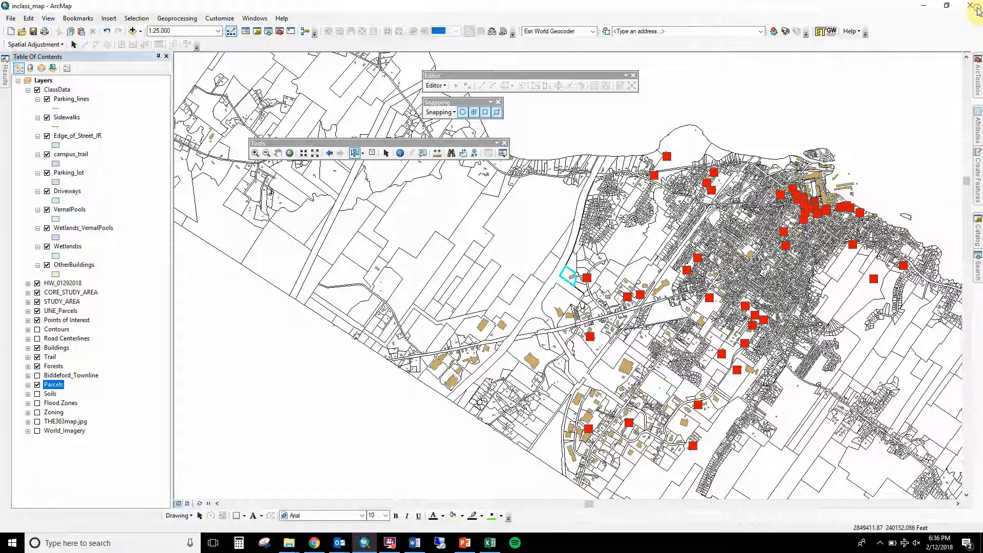
pyautogui.click(977, 5)
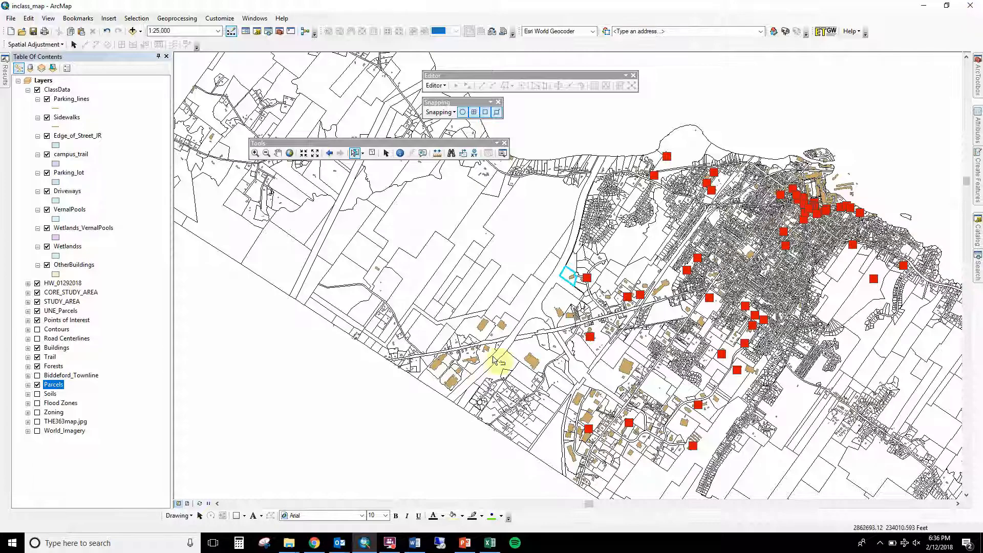
# Switch to Chrome, search the web for "MMAC HT I BIDDEFORD LLC" in a new tab, and open the first result
pyautogui.click(314, 543)
pyautogui.click(311, 8)
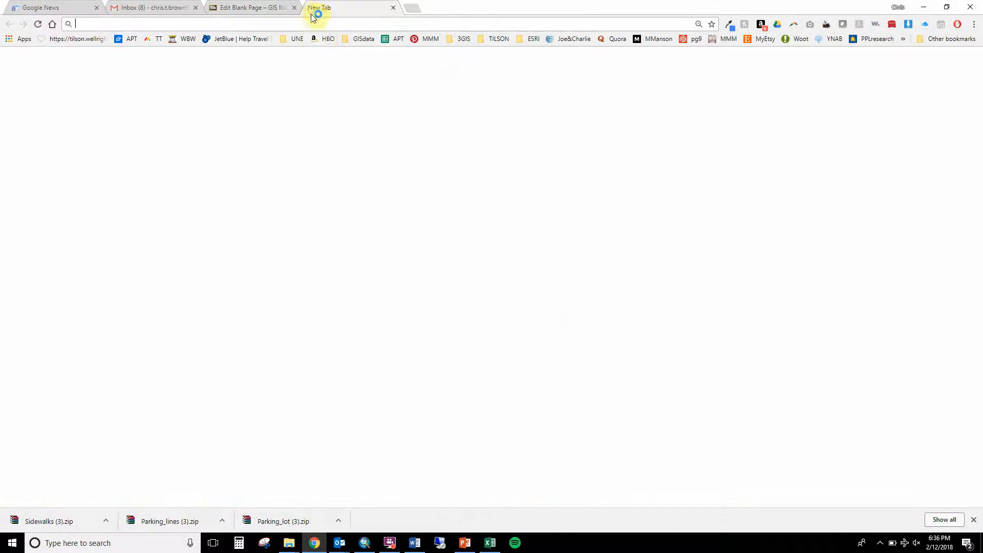
pyautogui.click(322, 38)
pyautogui.click(313, 25)
pyautogui.write('MMAC HT I BIDDEFORD LLC')
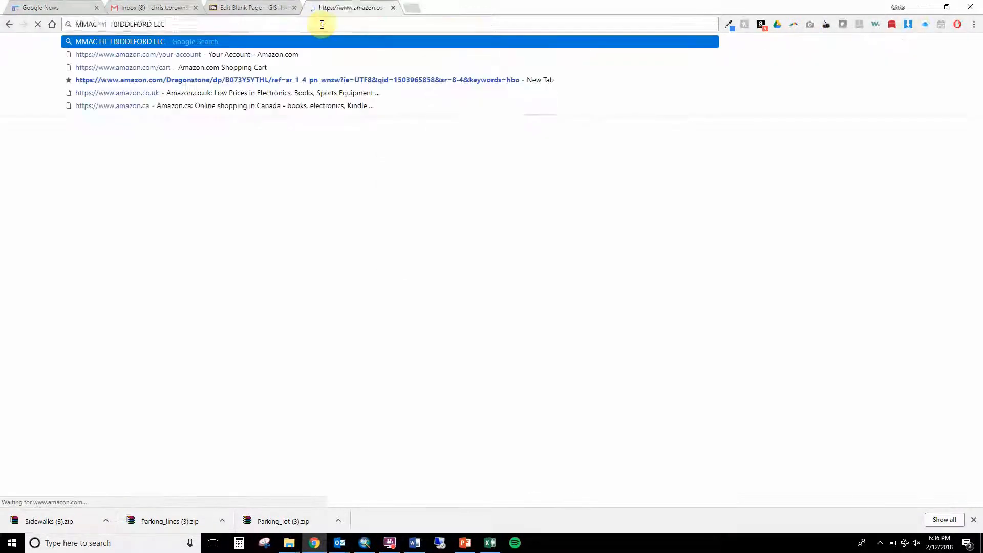
pyautogui.press('Return')
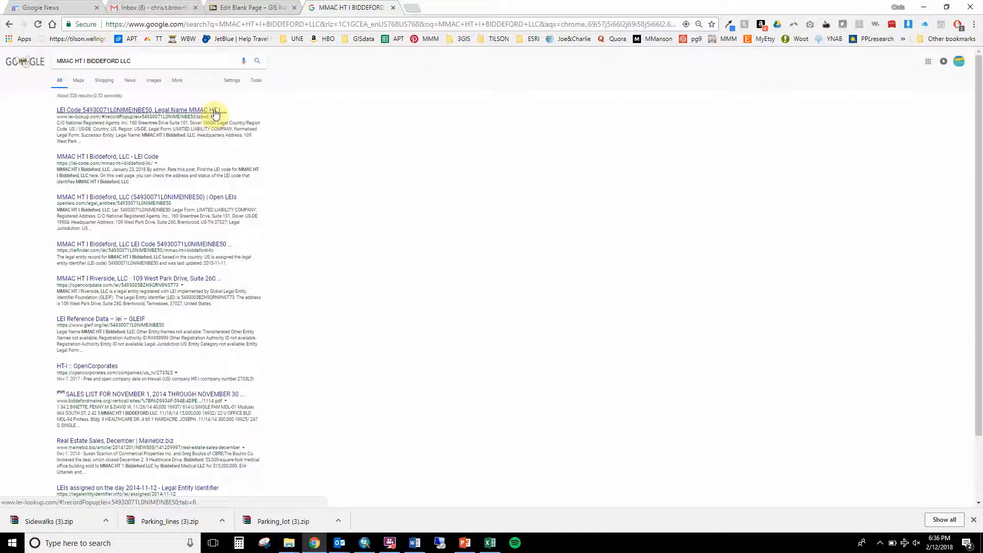
pyautogui.scroll(6, 215, 113)
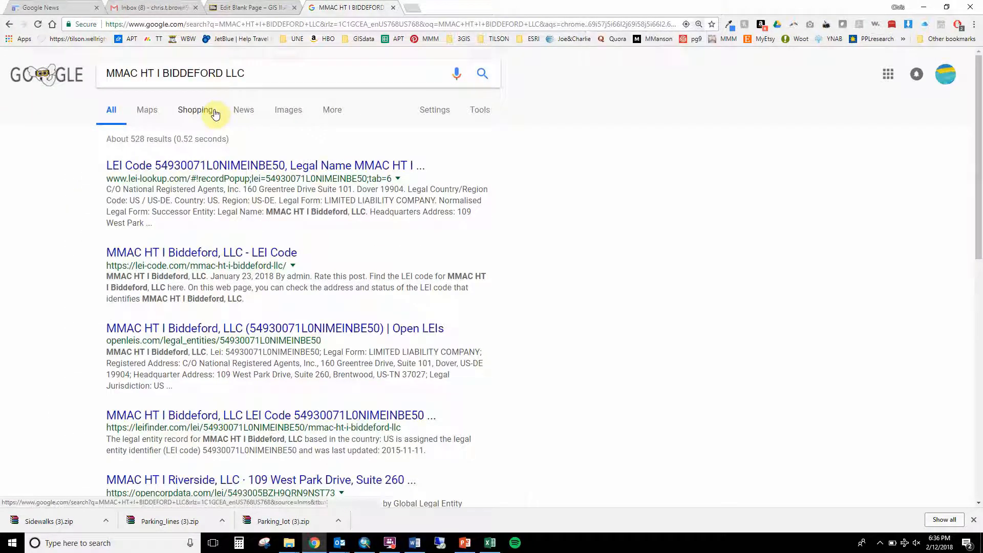
pyautogui.click(264, 169)
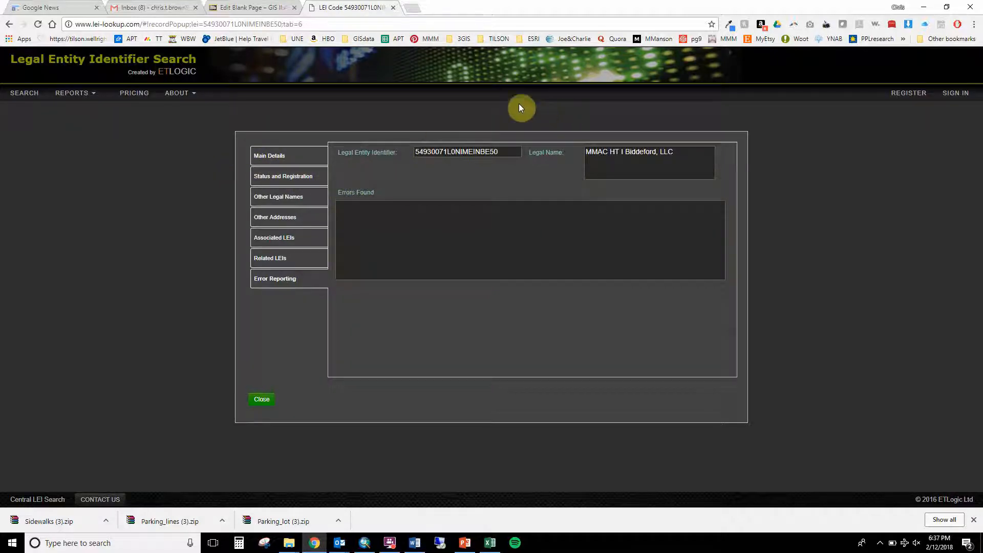
# Search the web for "MMAC BIDDEFORD", check the results, and return to ArcMap
pyautogui.click(418, 25)
pyautogui.write('M')
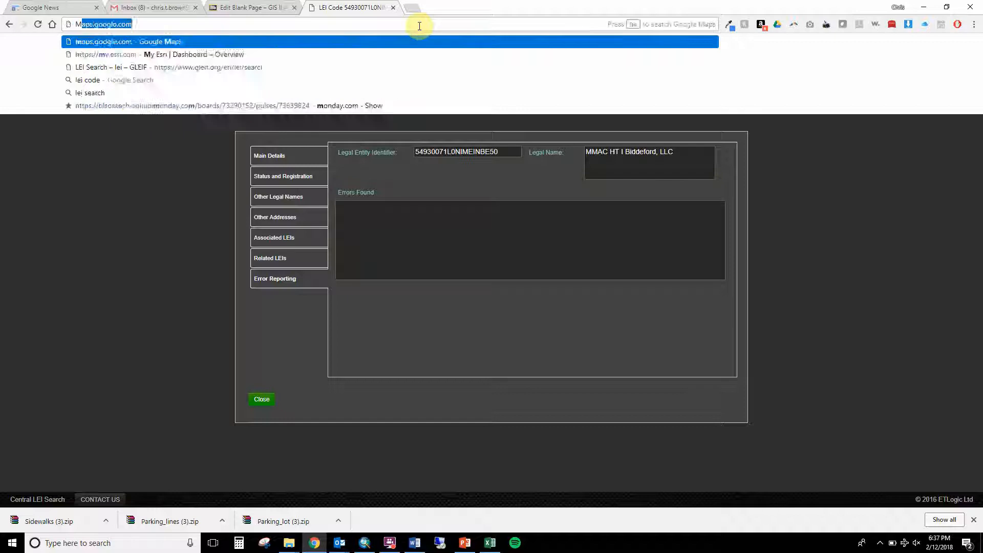
pyautogui.write('MAC BIDDEFORD')
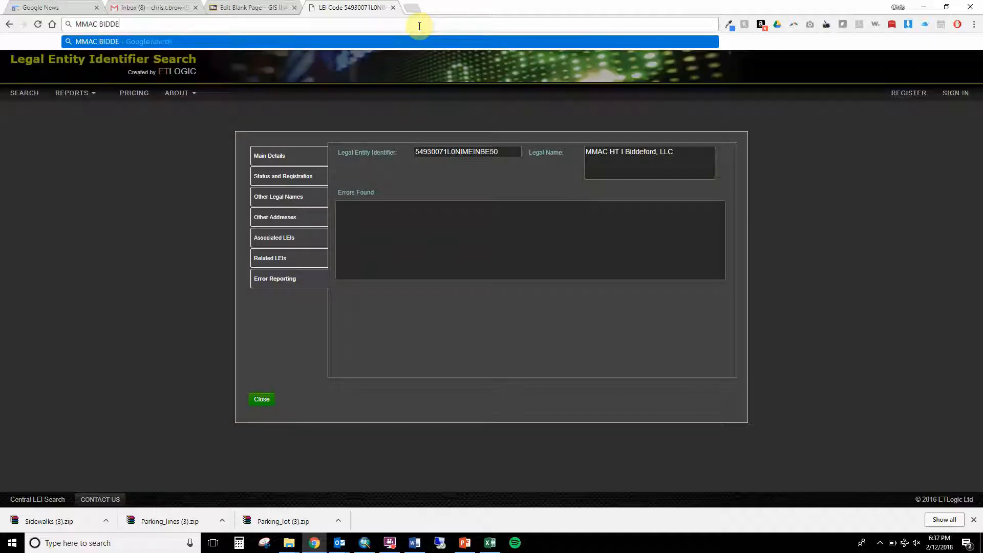
pyautogui.press('Return')
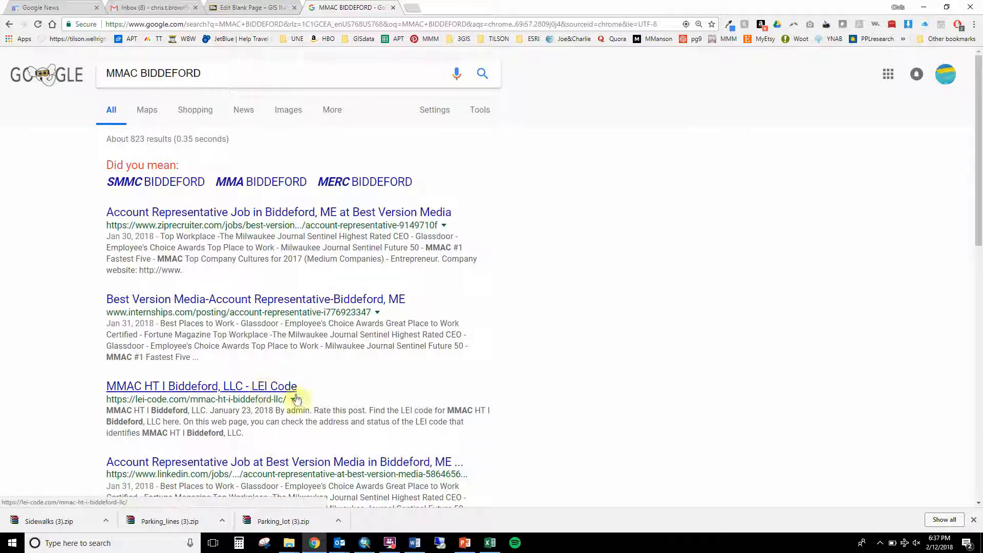
pyautogui.click(923, 8)
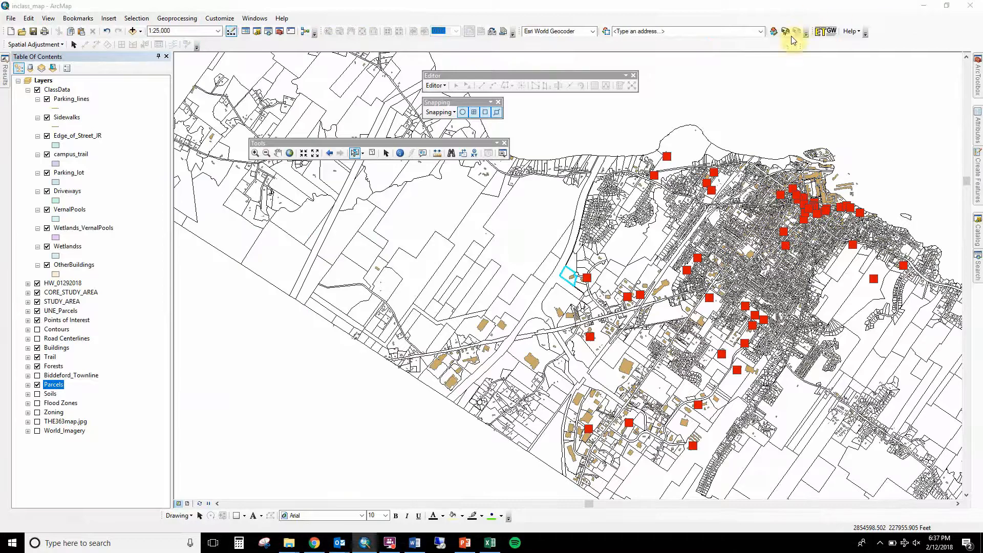
# Select the feature beyond the shoreline on the map and return through the previous extents to the 1:4,000 view
pyautogui.click(716, 119)
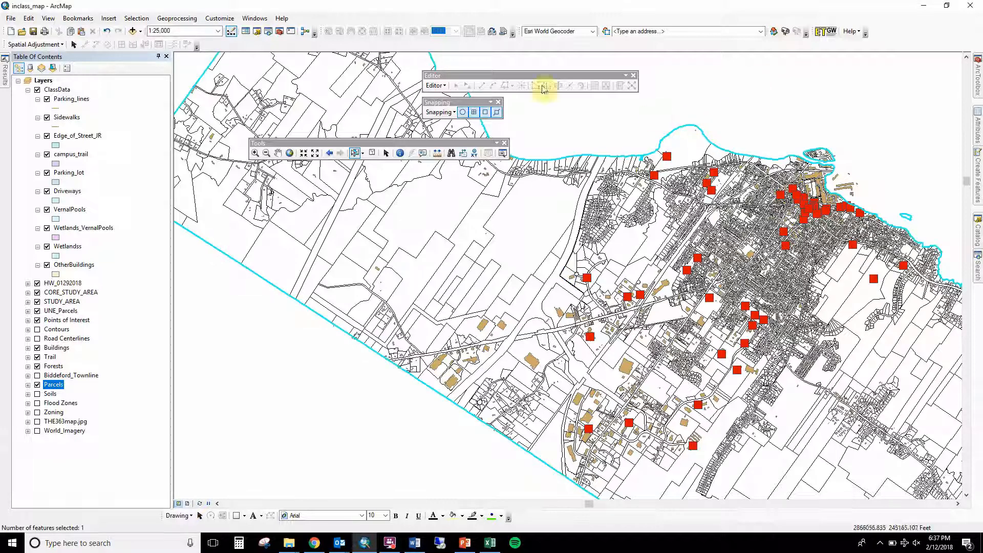
pyautogui.click(329, 153)
pyautogui.click(329, 153)
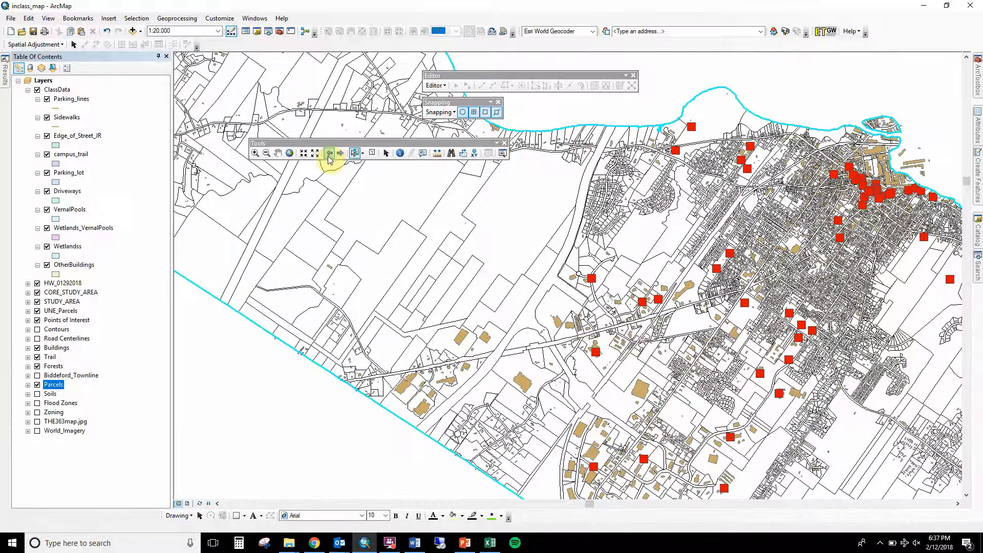
pyautogui.click(329, 154)
pyautogui.click(329, 154)
pyautogui.click(329, 154)
pyautogui.click(328, 153)
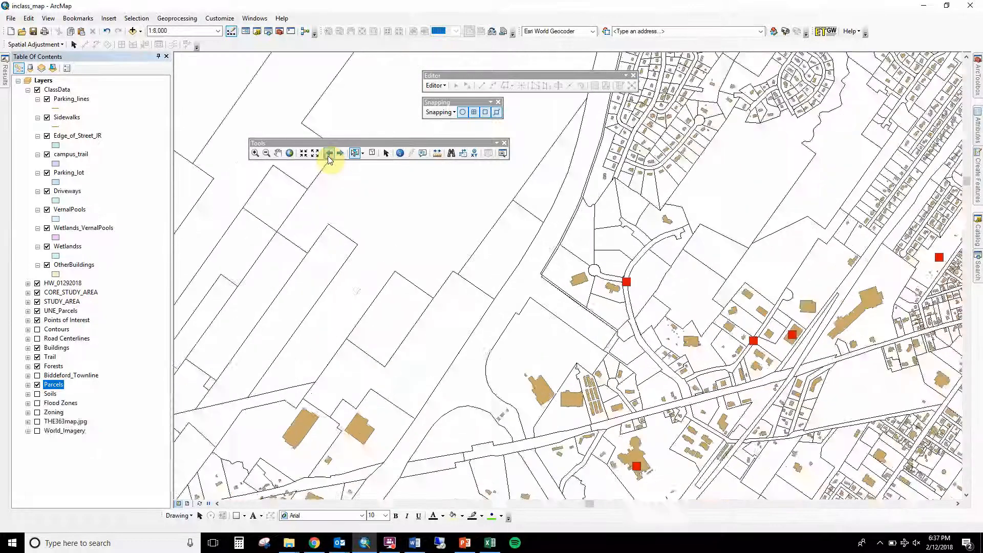
pyautogui.click(328, 153)
pyautogui.click(329, 154)
pyautogui.click(329, 153)
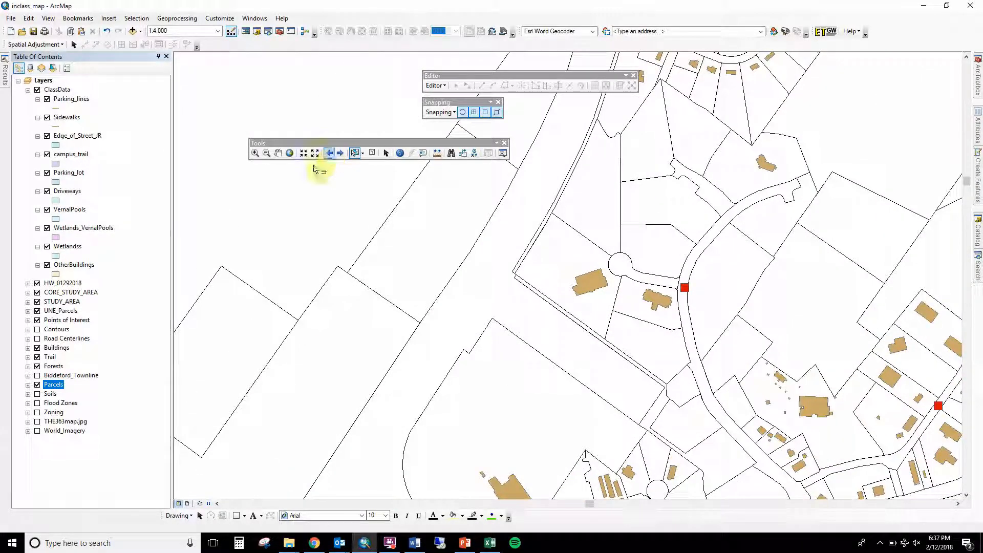
# Open the Parcels attribute table and start a Select by Attributes query that creates a new selection
pyautogui.rightClick(54, 384)
pyautogui.click(121, 195)
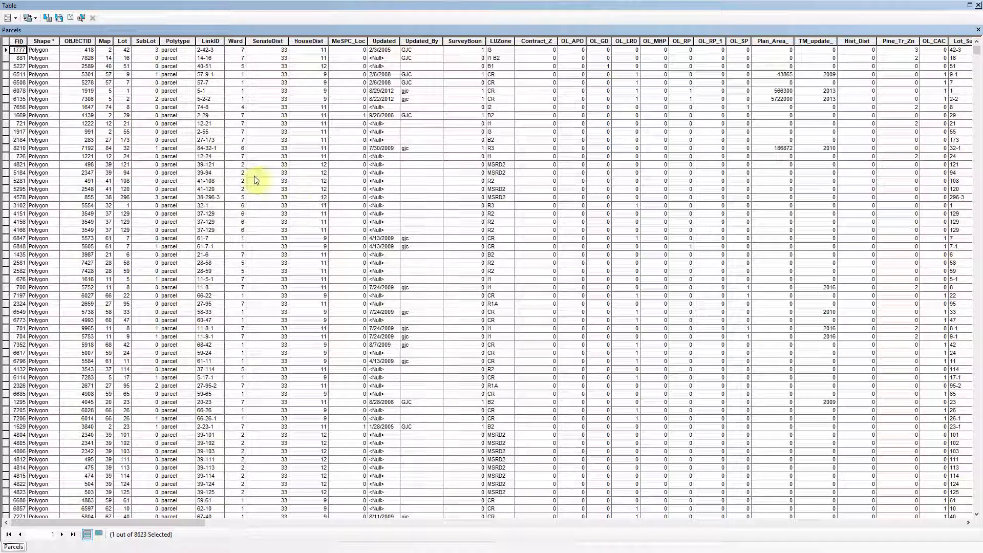
pyautogui.click(11, 18)
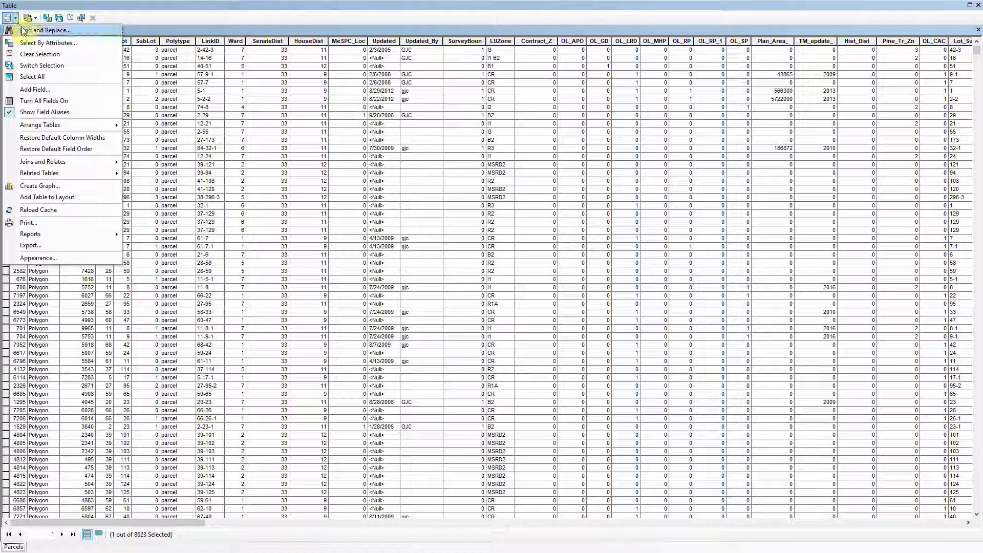
pyautogui.click(49, 44)
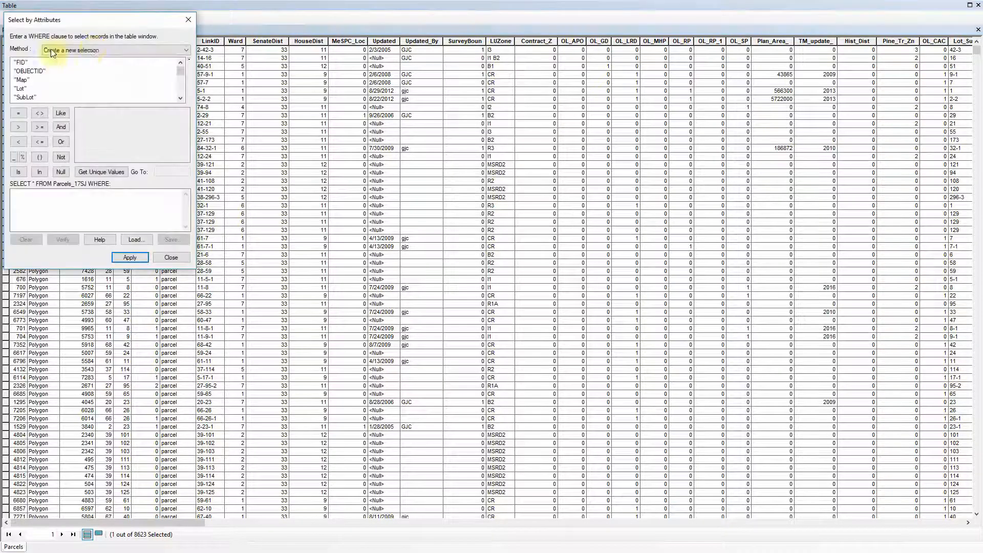
pyautogui.moveTo(101, 20); pyautogui.dragTo(432, 117)
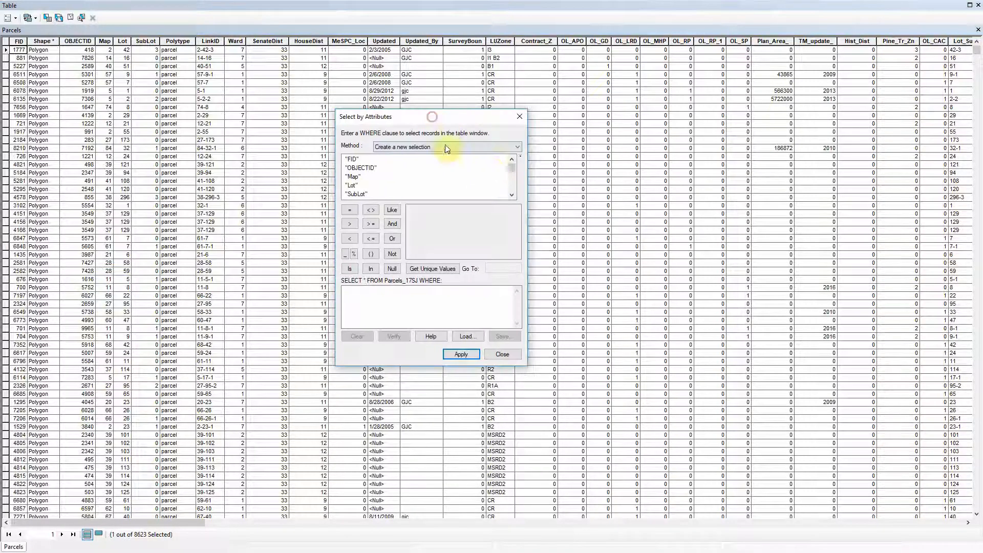
# Find the "CurOwn_Sal" field and add it to the query's WHERE clause
pyautogui.click(512, 186)
pyautogui.click(512, 186)
pyautogui.click(512, 186)
pyautogui.click(512, 186)
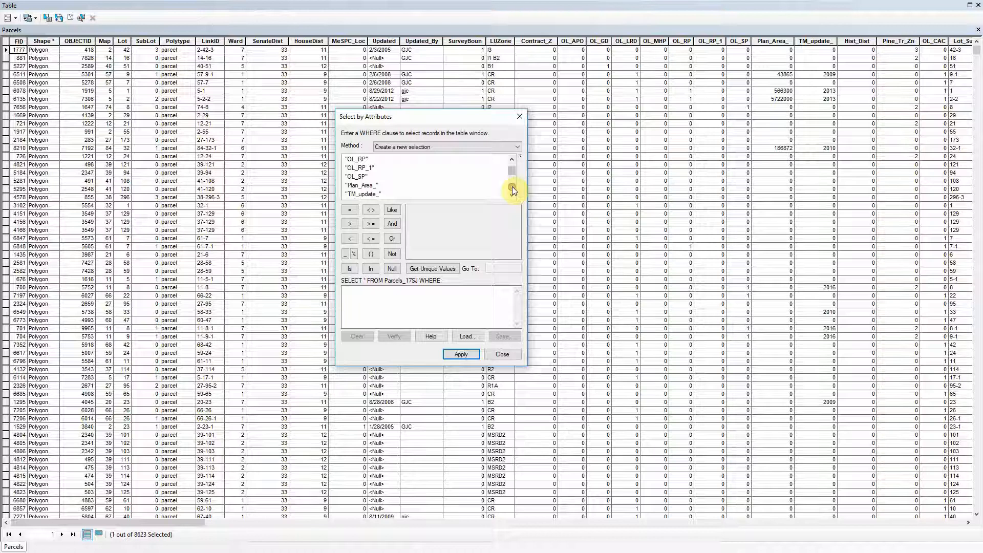
pyautogui.click(512, 186)
pyautogui.click(512, 187)
pyautogui.click(511, 186)
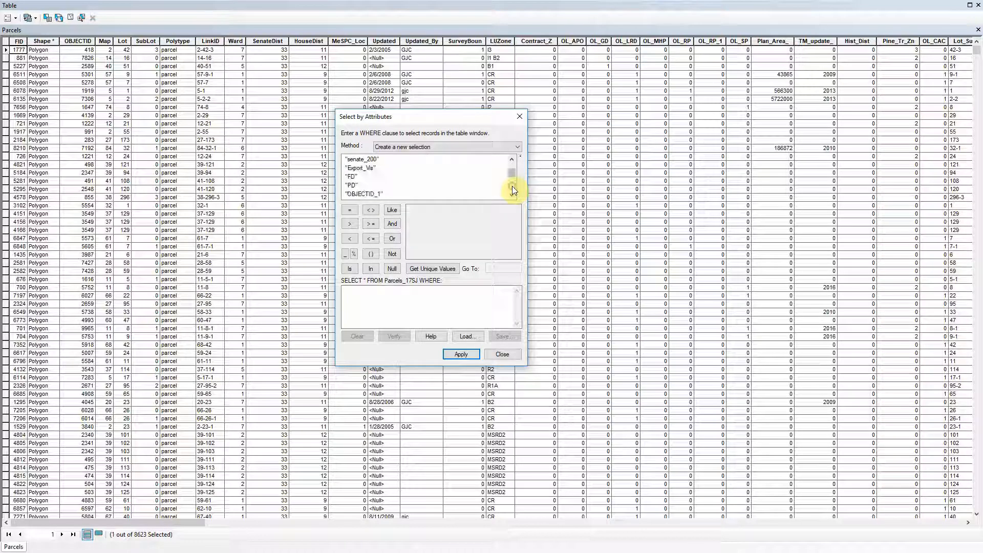
pyautogui.click(512, 186)
pyautogui.click(512, 186)
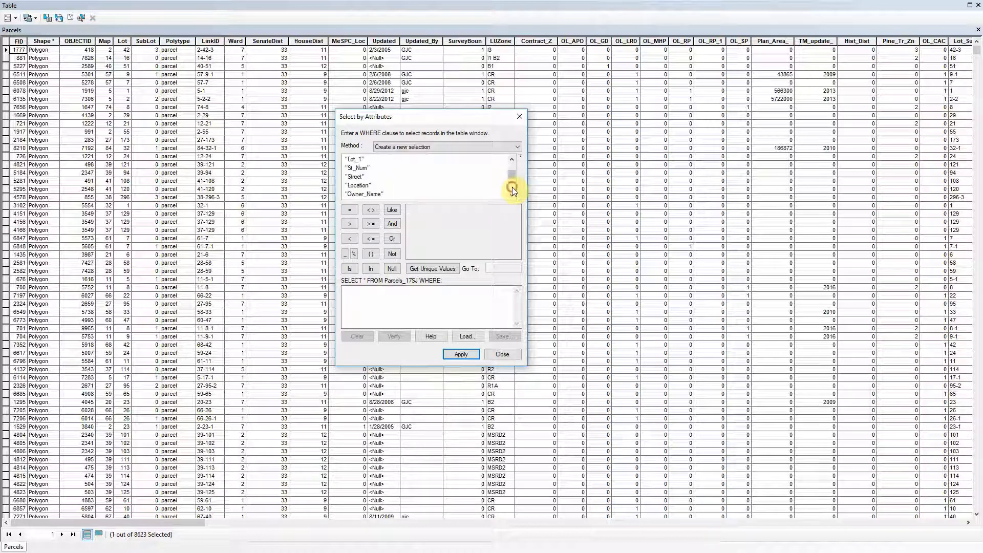
pyautogui.click(511, 186)
pyautogui.click(512, 186)
pyautogui.click(512, 186)
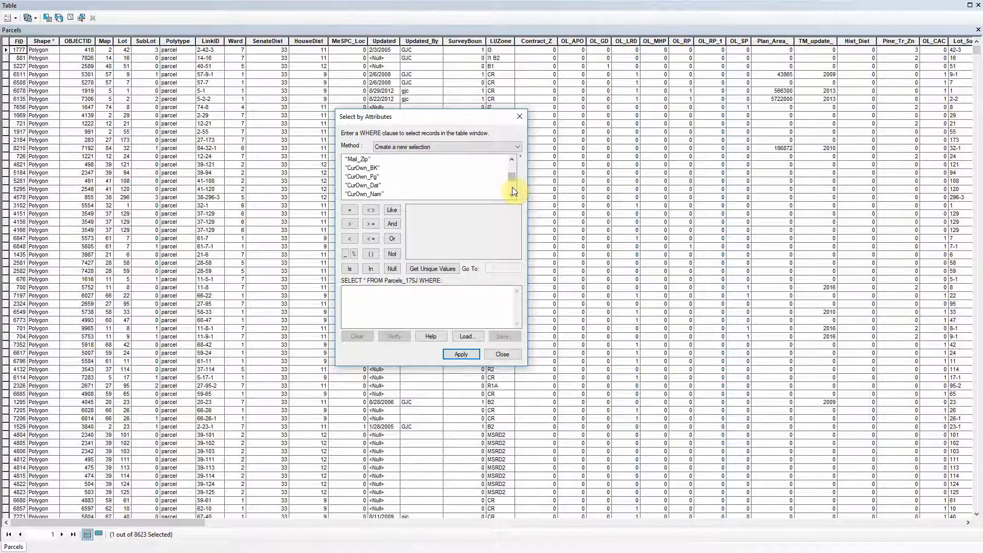
pyautogui.click(511, 195)
pyautogui.click(511, 194)
pyautogui.click(511, 195)
pyautogui.click(511, 194)
pyautogui.click(511, 195)
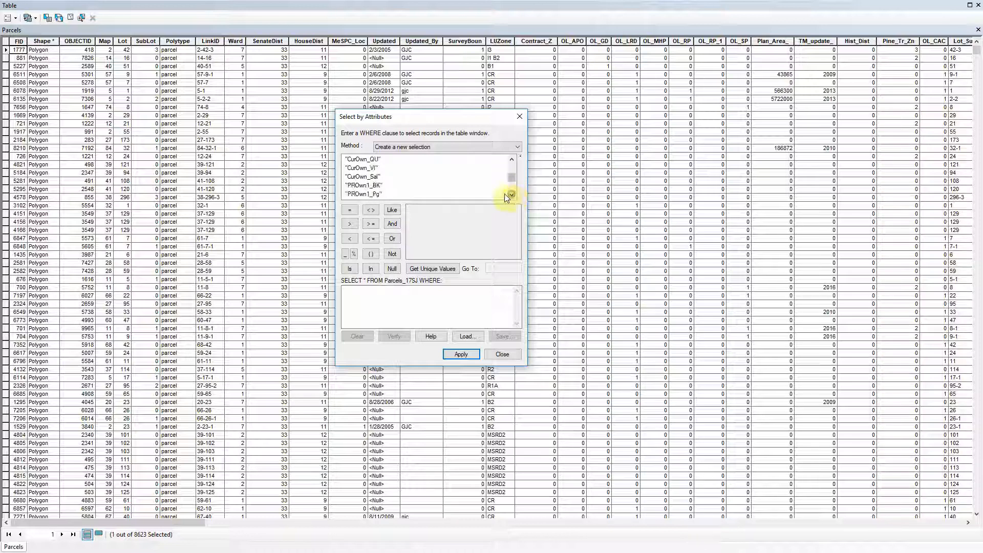
pyautogui.doubleClick(373, 176)
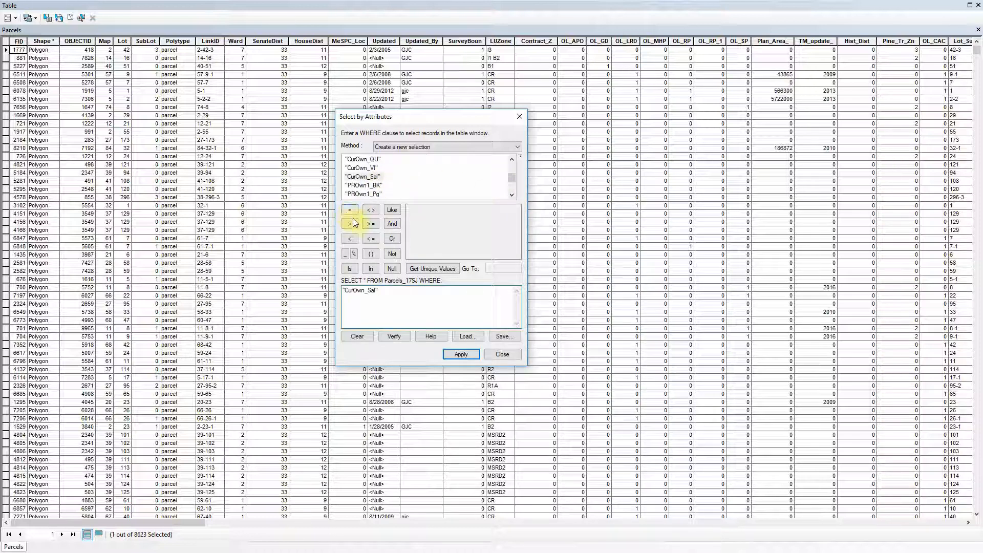
# Add the greater-than operator, list the field's unique values, go to 500000, and insert that value into the WHERE clause
pyautogui.click(431, 268)
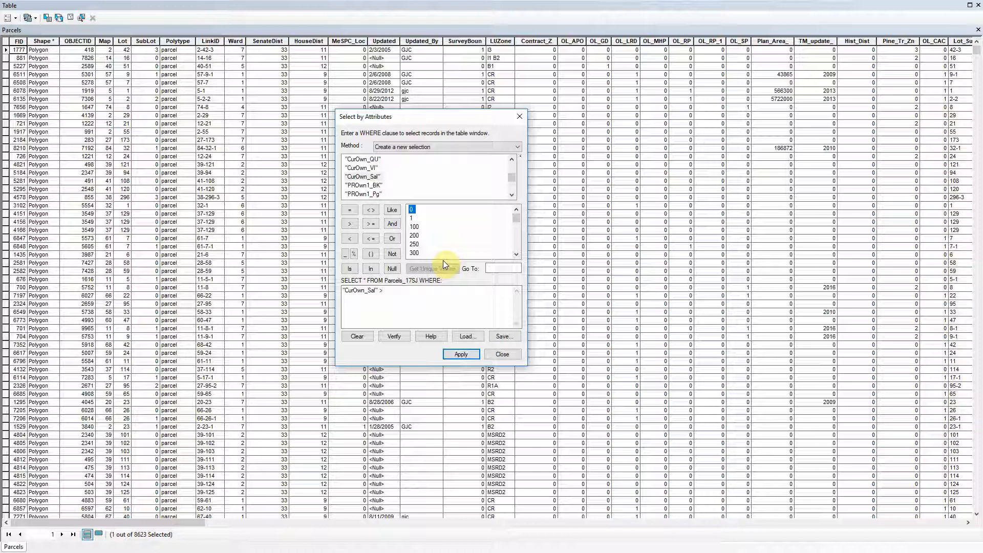
pyautogui.click(502, 268)
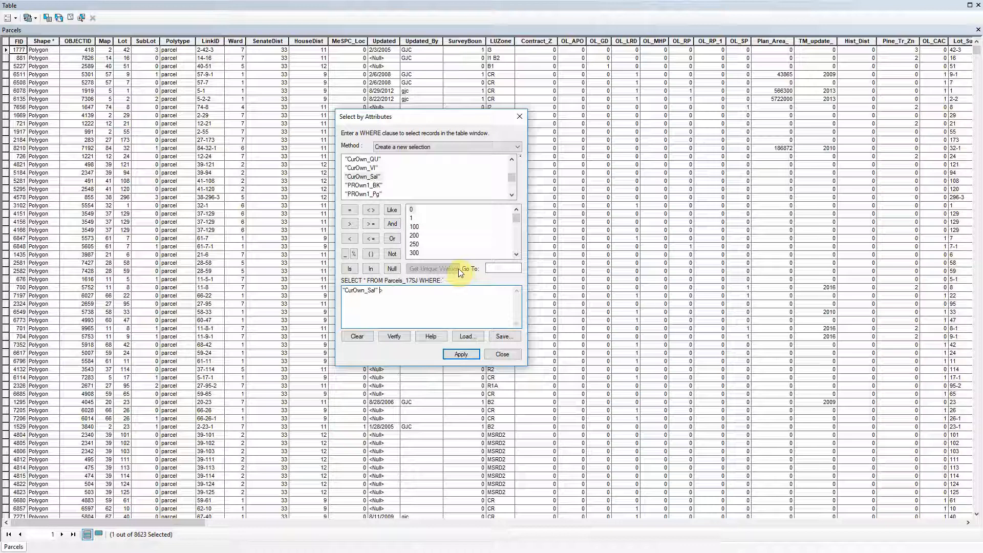
pyautogui.click(499, 268)
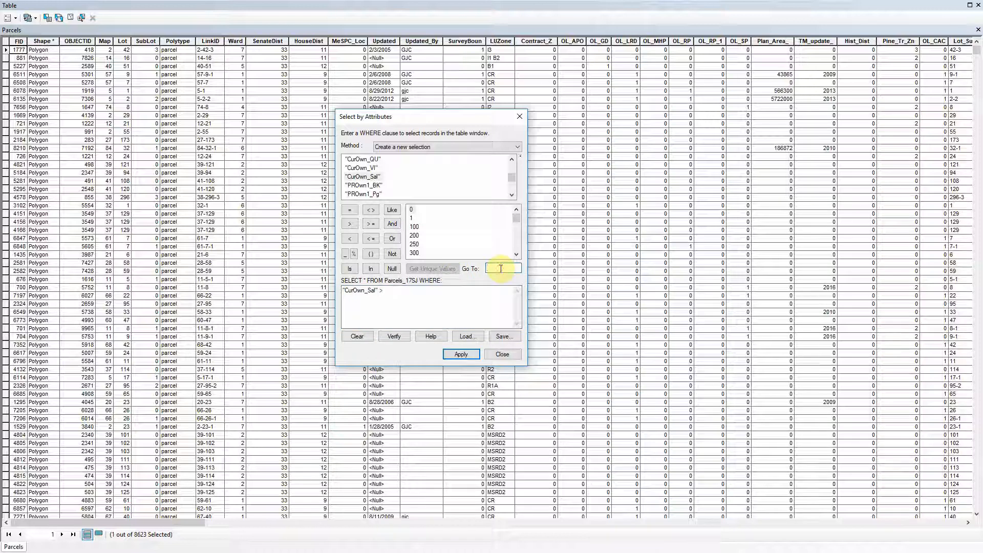
pyautogui.write('5')
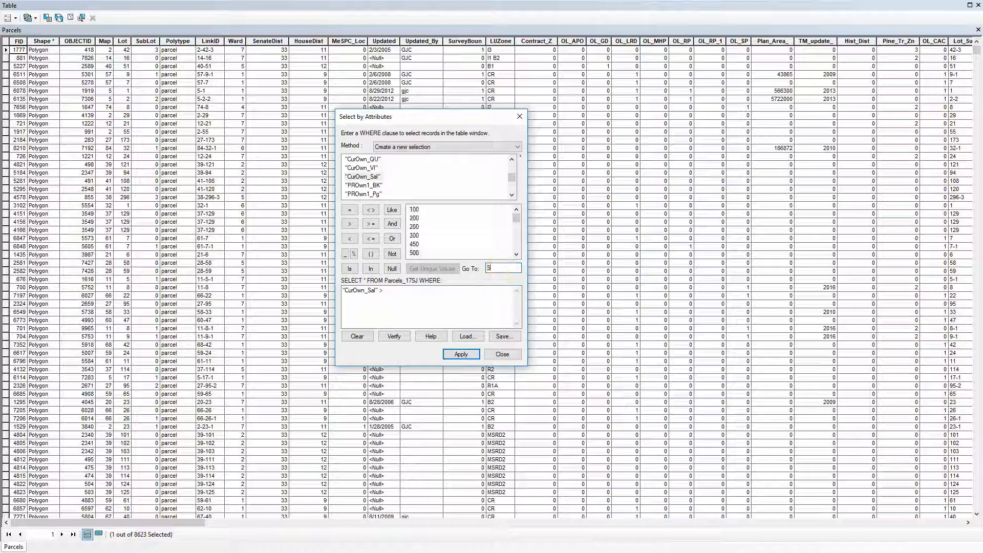
pyautogui.write('00000')
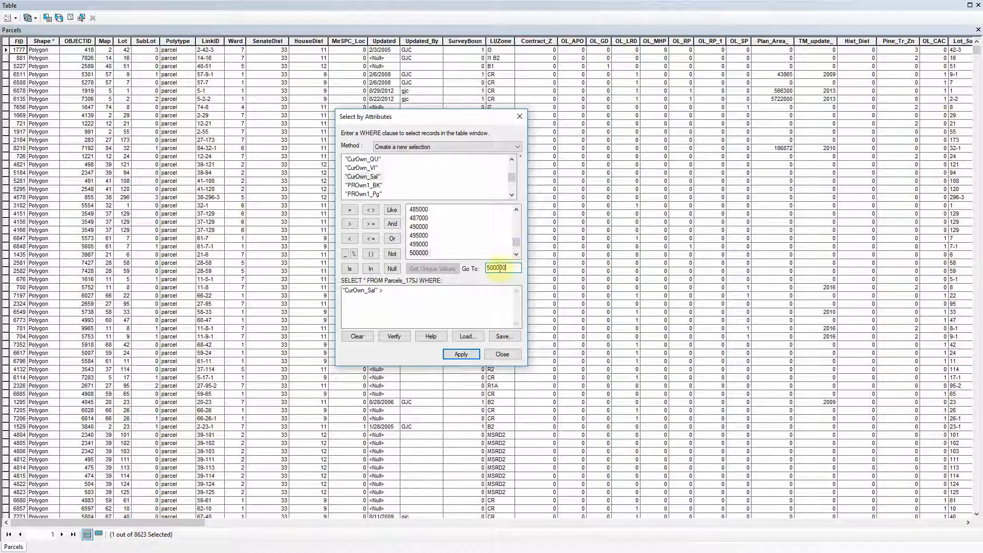
pyautogui.doubleClick(417, 252)
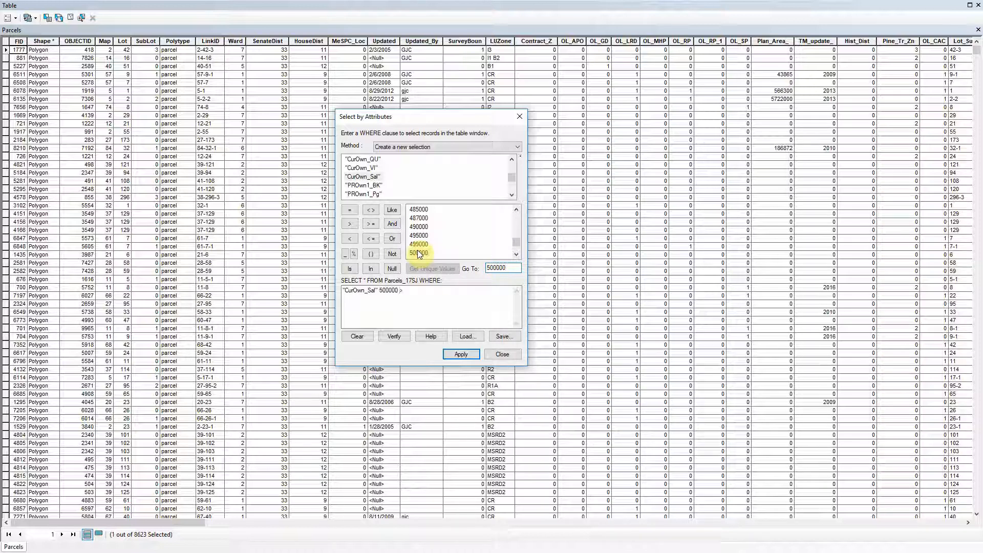
# Remove 500000 from the WHERE clause, insert it again, and try to apply the query
pyautogui.press('BackSpace')
pyautogui.press('BackSpace')
pyautogui.press('BackSpace')
pyautogui.press('BackSpace')
pyautogui.press('BackSpace')
pyautogui.press('BackSpace')
pyautogui.press('BackSpace')
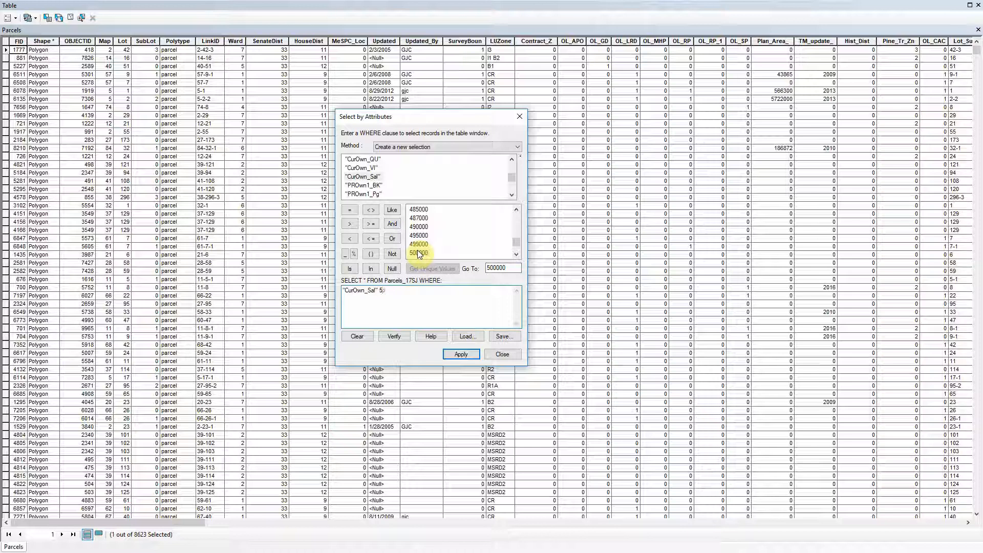
pyautogui.press('BackSpace')
pyautogui.doubleClick(417, 252)
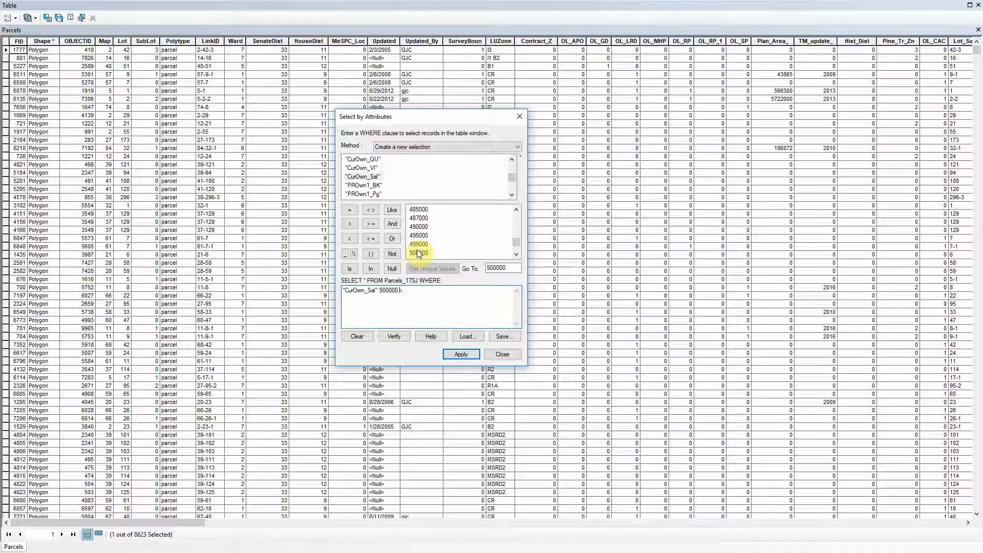
pyautogui.click(461, 354)
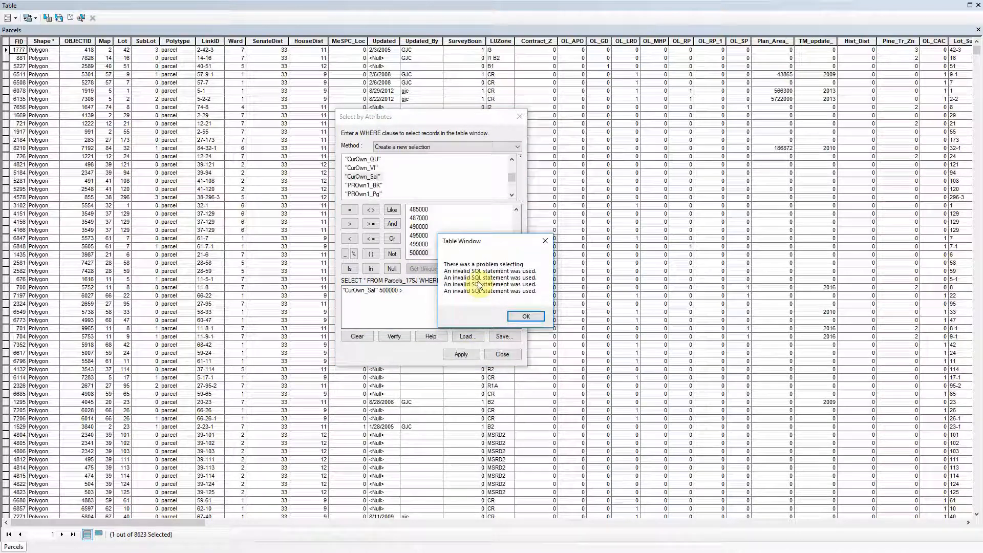
pyautogui.click(514, 315)
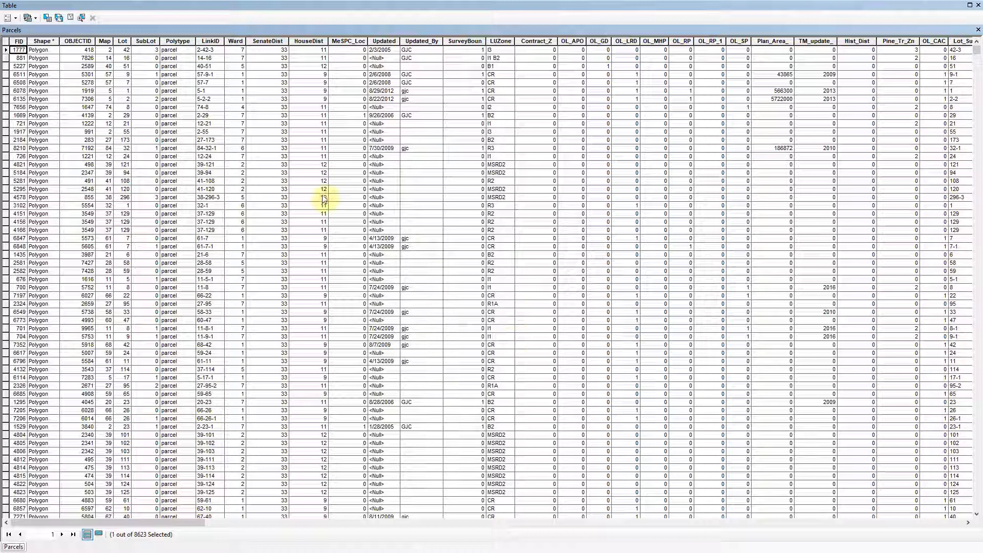
# Reopen Select by Attributes, correct the WHERE clause to "CurOwn_Sal" > 500000, and apply it
pyautogui.click(11, 18)
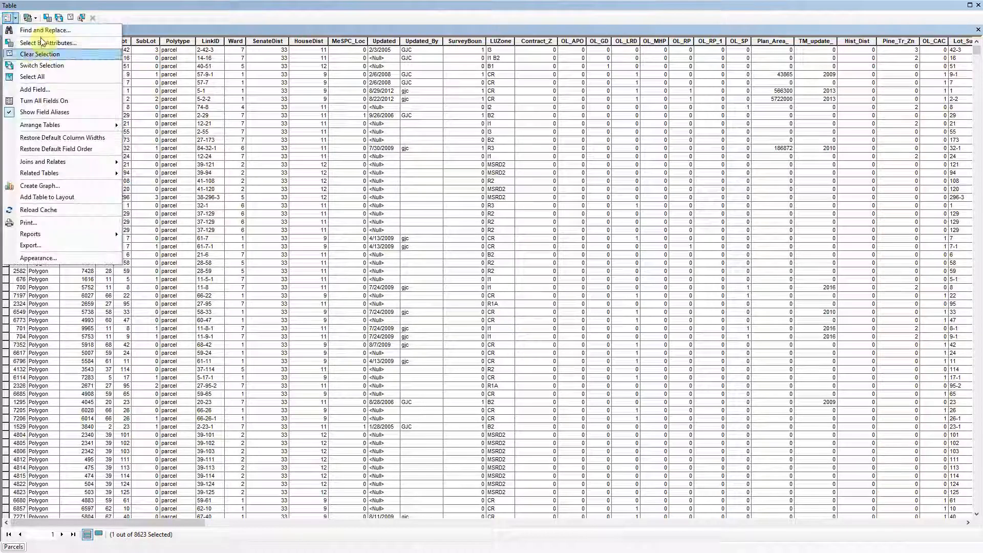
pyautogui.click(41, 43)
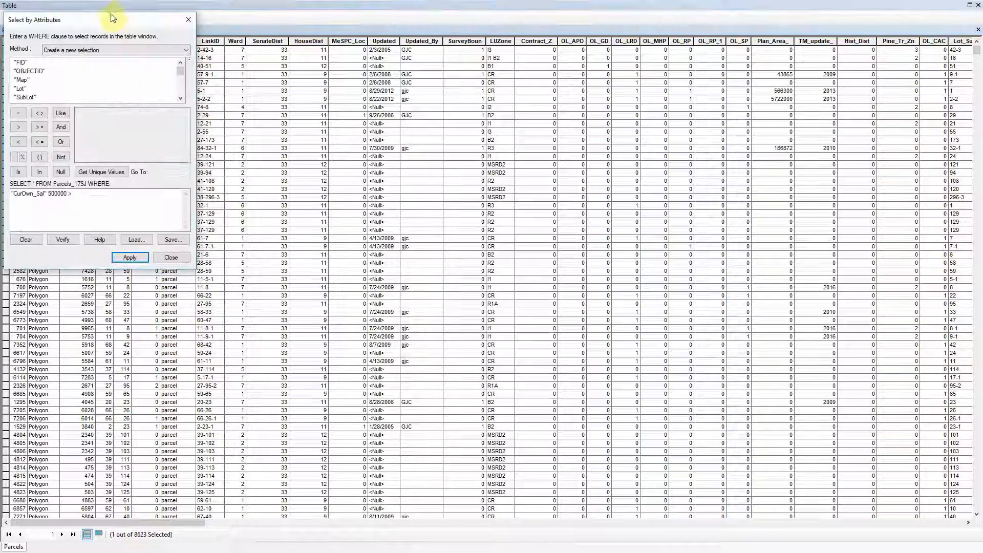
pyautogui.moveTo(109, 20); pyautogui.dragTo(409, 110)
pyautogui.click(400, 290)
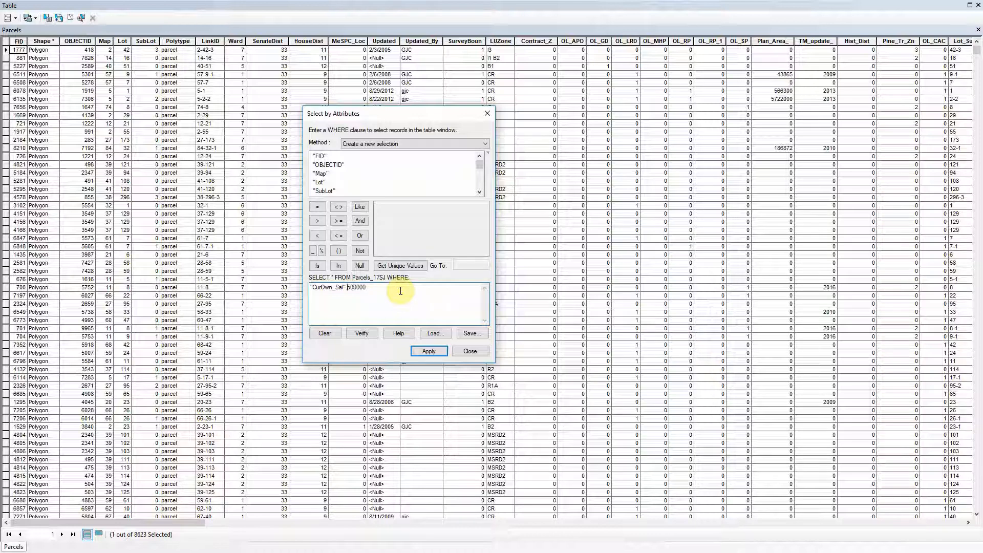
pyautogui.click(317, 220)
pyautogui.click(418, 350)
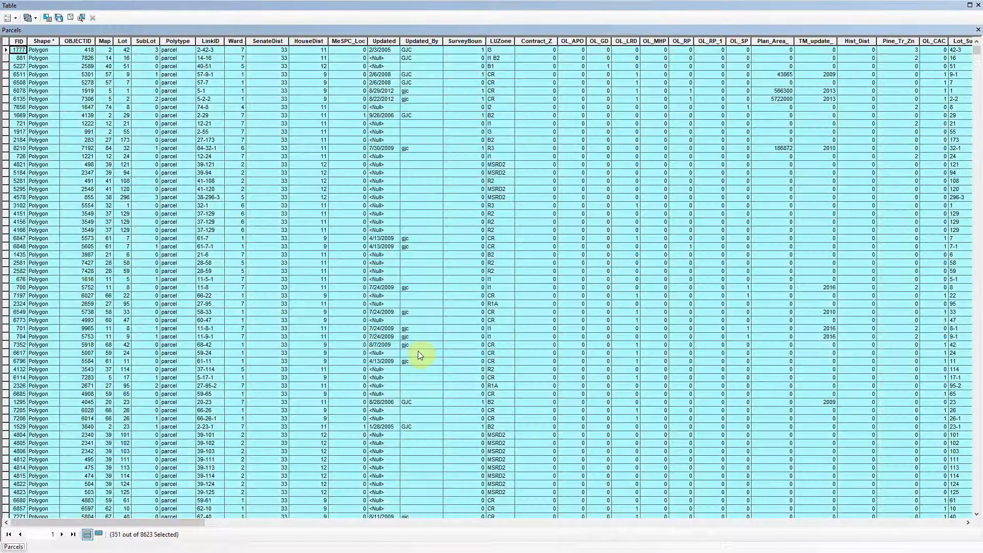
# Look through the selected parcel records, close the table, and advance through the map extents to the 1:20,000 view
pyautogui.moveTo(977, 55)
pyautogui.mouseDown()
pyautogui.moveTo(975, 98)
pyautogui.moveTo(977, 65)
pyautogui.mouseUp()
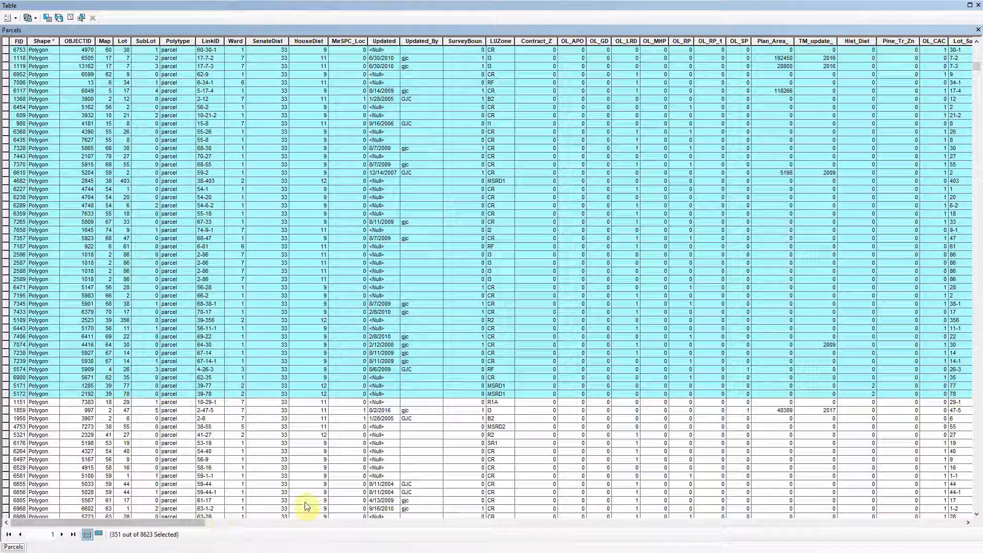
pyautogui.click(978, 5)
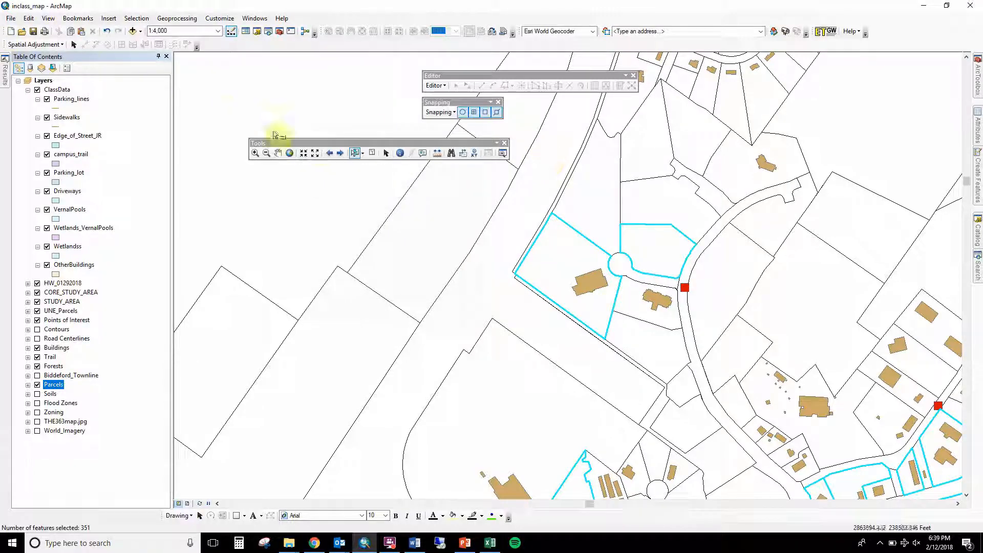
pyautogui.click(339, 153)
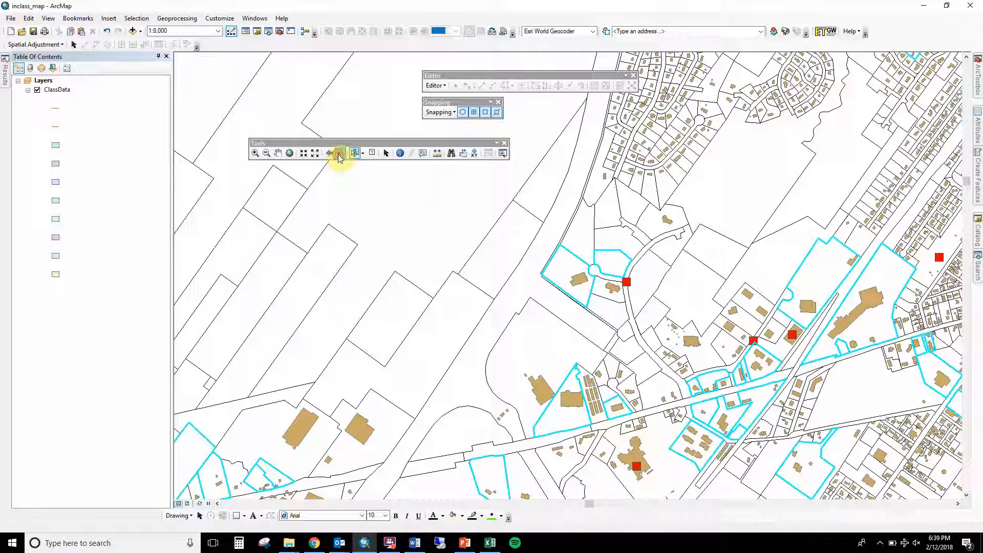
pyautogui.click(339, 154)
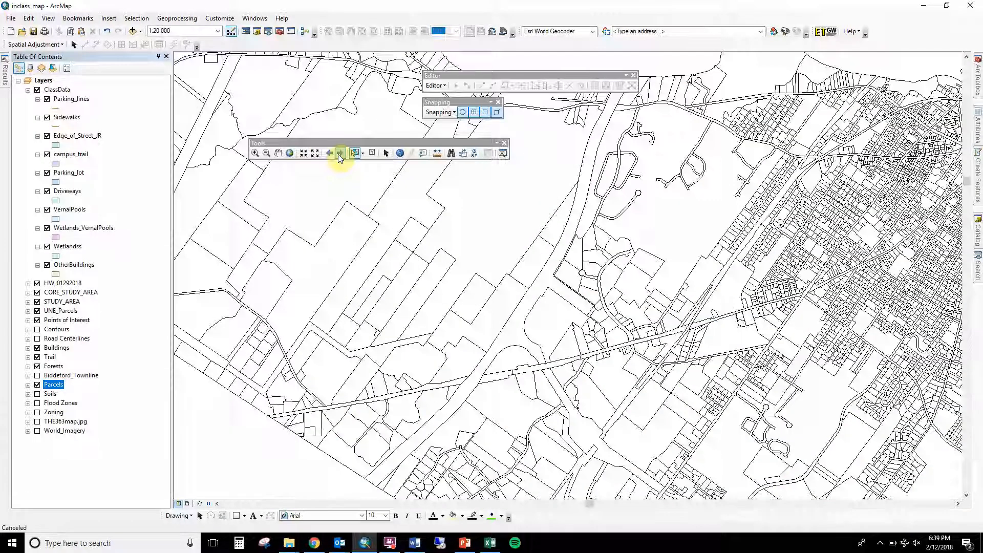